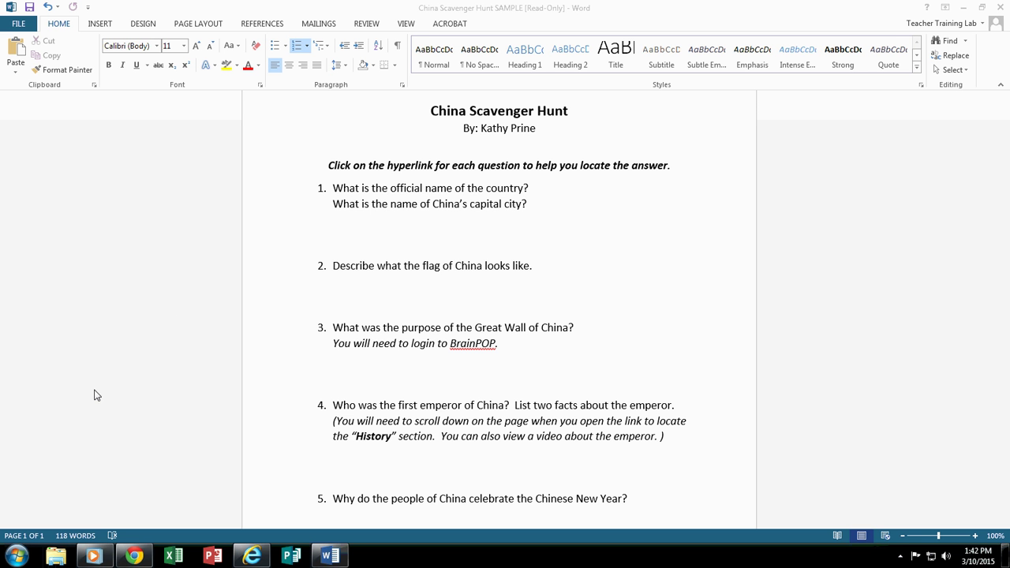
Place the Chrome window on the left half of the screen and the China Scavenger Hunt Word document on the right half.
{"action": "left_click", "coordinate": [134, 556]}
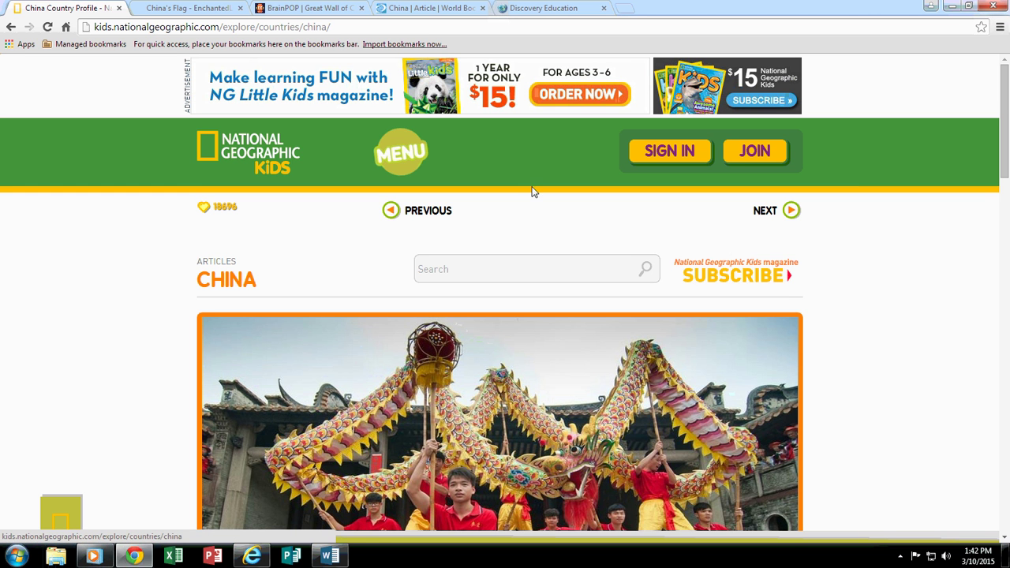
{"action": "left_click", "coordinate": [973, 6]}
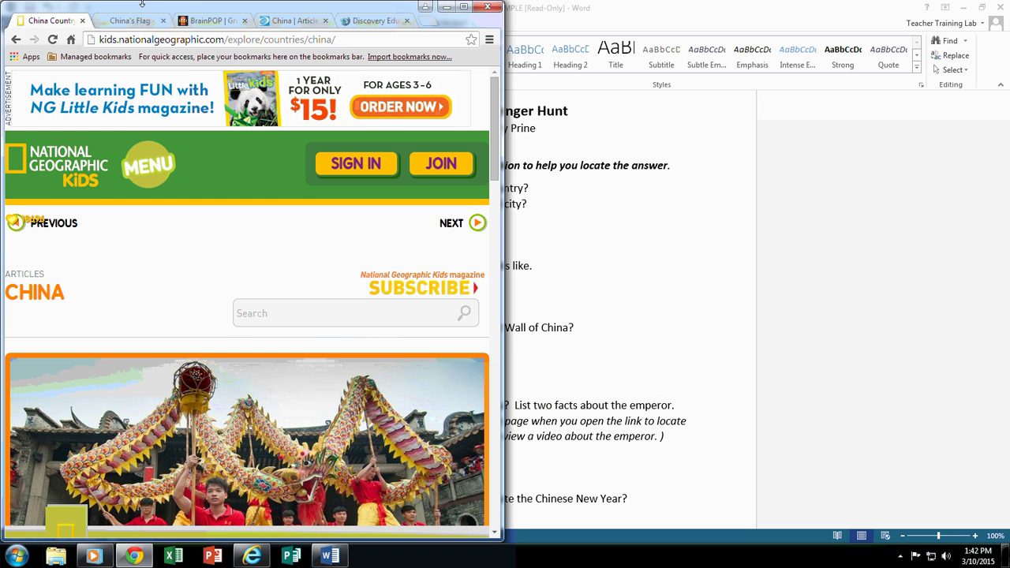
{"action": "left_click_drag", "start_coordinate": [160, 4], "coordinate": [0, 9]}
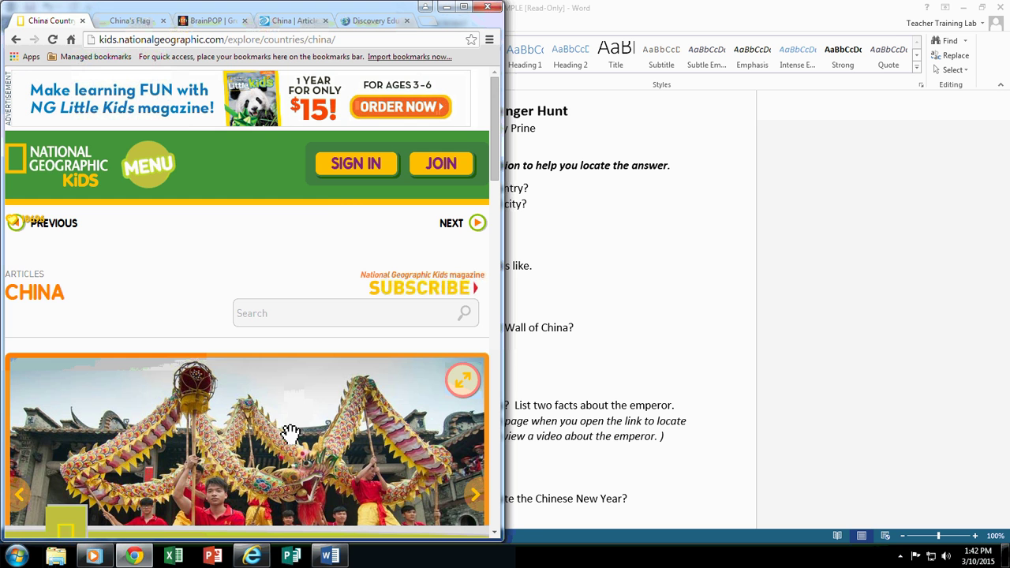
{"action": "left_click", "coordinate": [742, 12]}
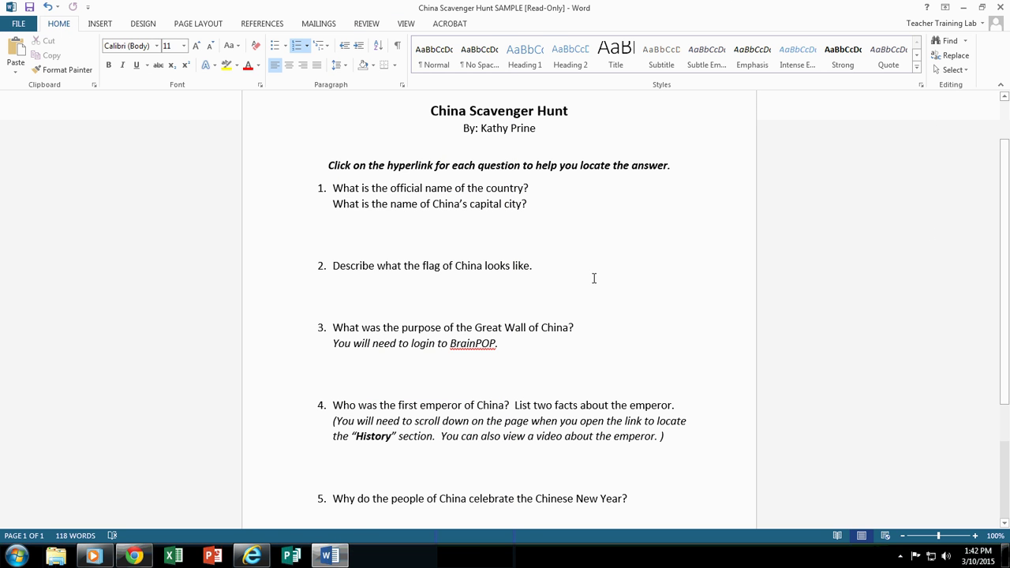
{"action": "left_click", "coordinate": [984, 8]}
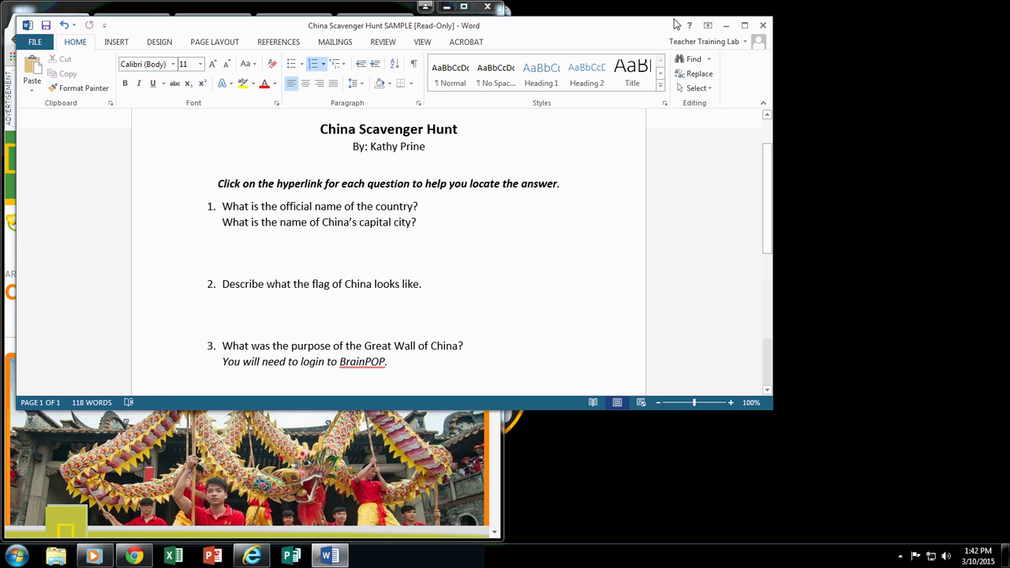
{"action": "left_click_drag", "start_coordinate": [537, 36], "coordinate": [1009, 39]}
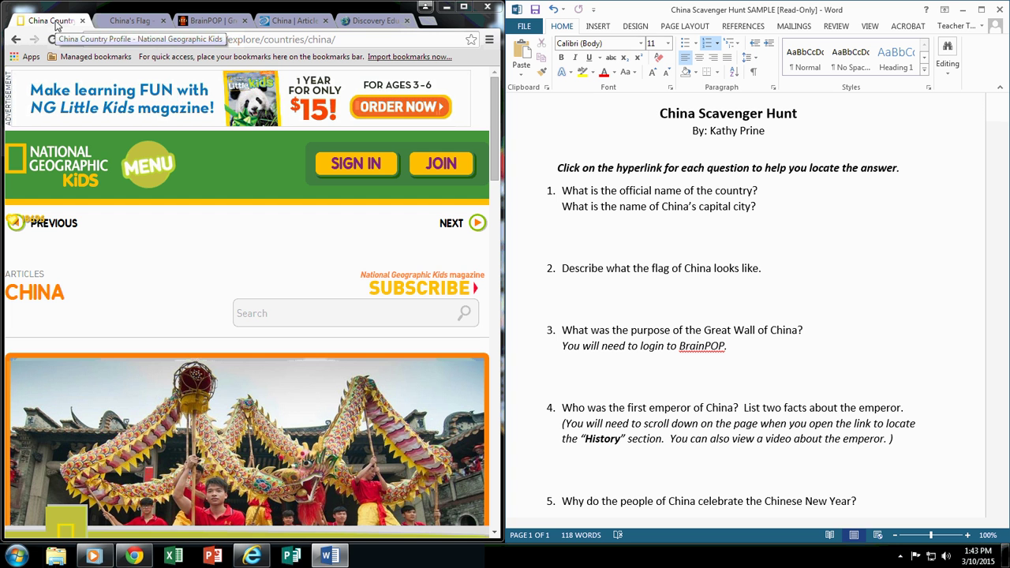
Begin a hyperlink below question 1's capital city line with the display text "China - National Geographic Kids".
{"action": "left_click", "coordinate": [142, 282]}
{"action": "scroll", "coordinate": [142, 284], "scroll_direction": "down", "scroll_amount": 5}
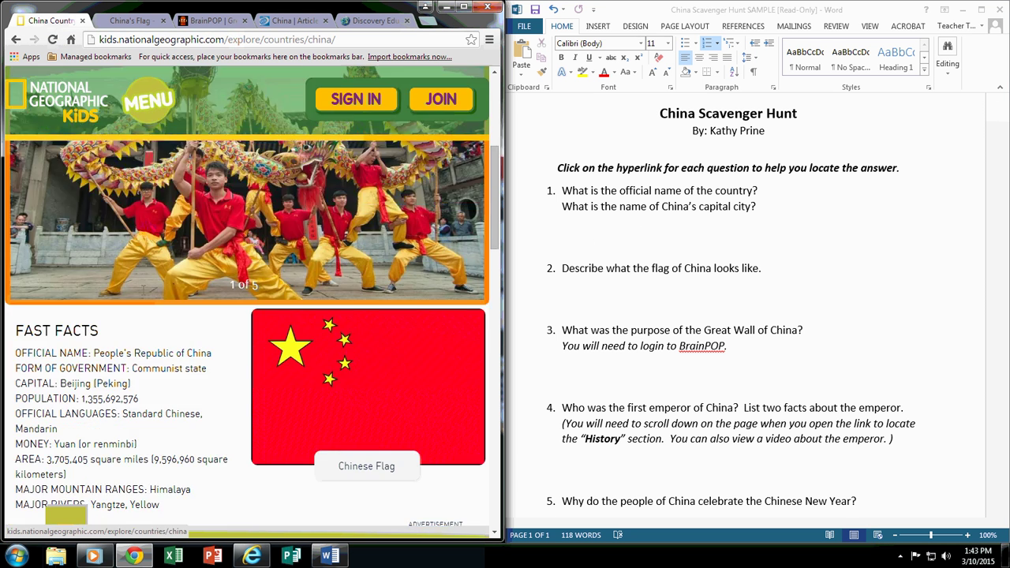
{"action": "left_click", "coordinate": [142, 291]}
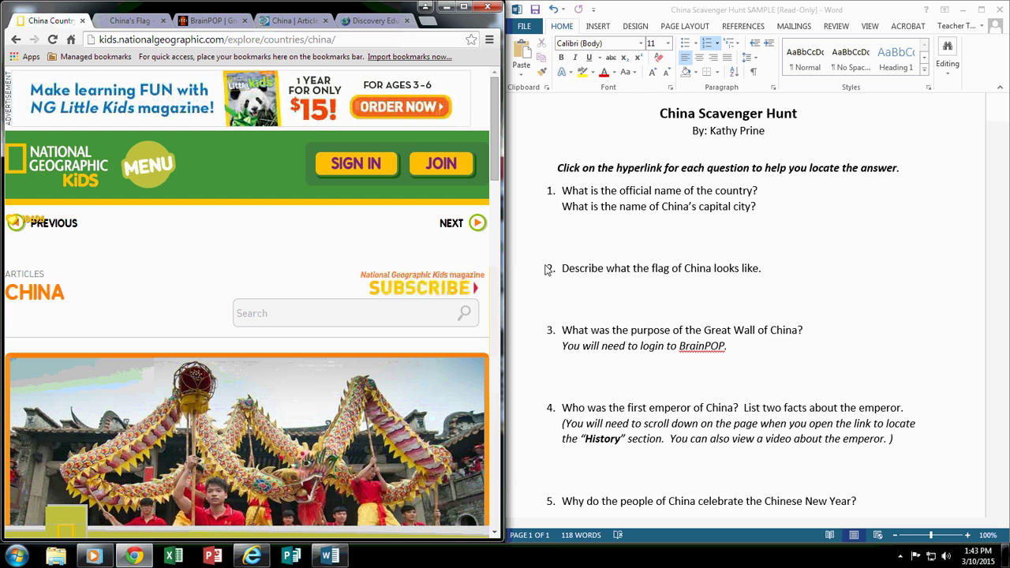
{"action": "left_click", "coordinate": [570, 223]}
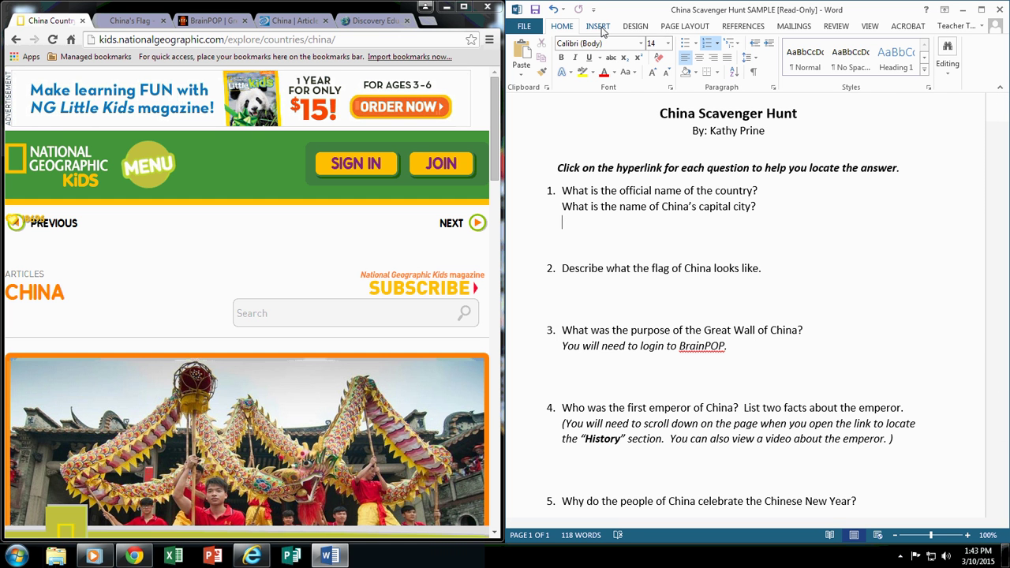
{"action": "left_click", "coordinate": [598, 26]}
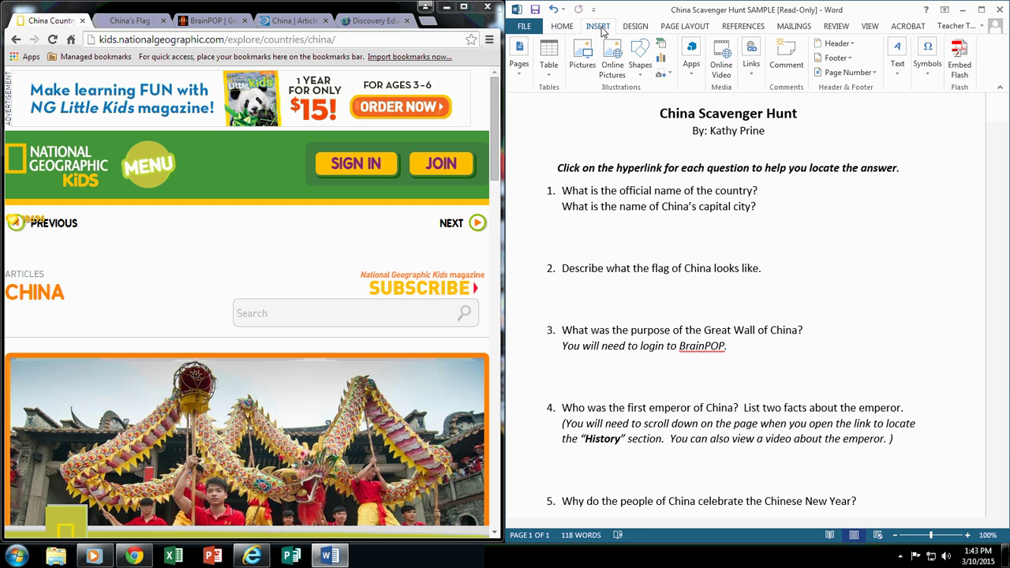
{"action": "left_click", "coordinate": [752, 76]}
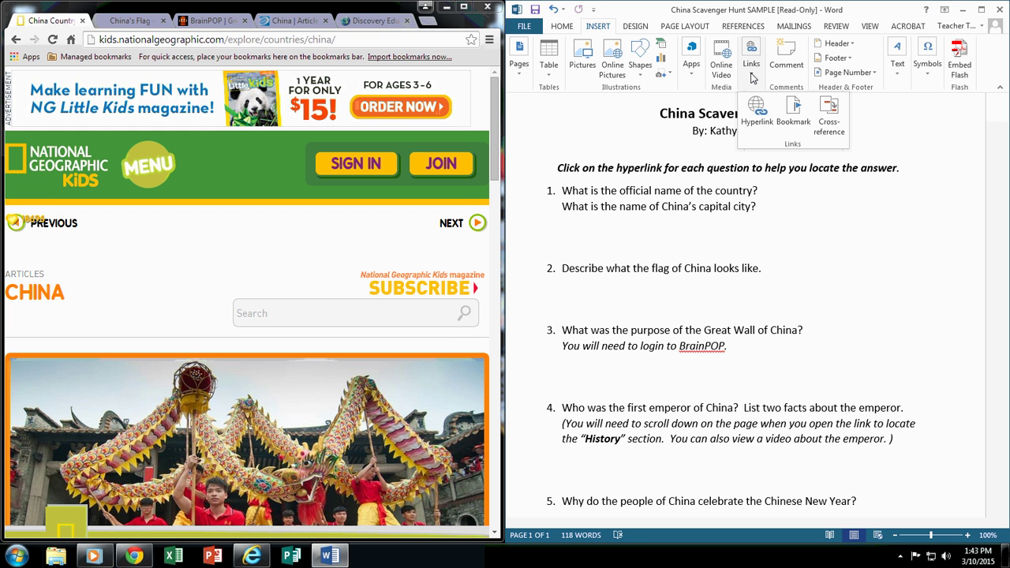
{"action": "left_click", "coordinate": [755, 112]}
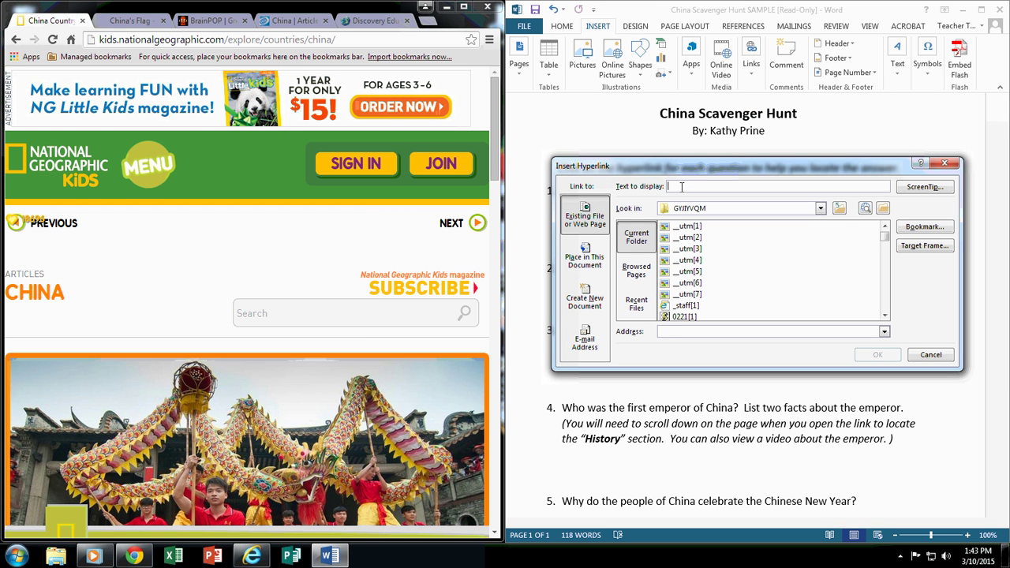
{"action": "left_click", "coordinate": [671, 187]}
{"action": "type", "text": "China - National Geographic K"}
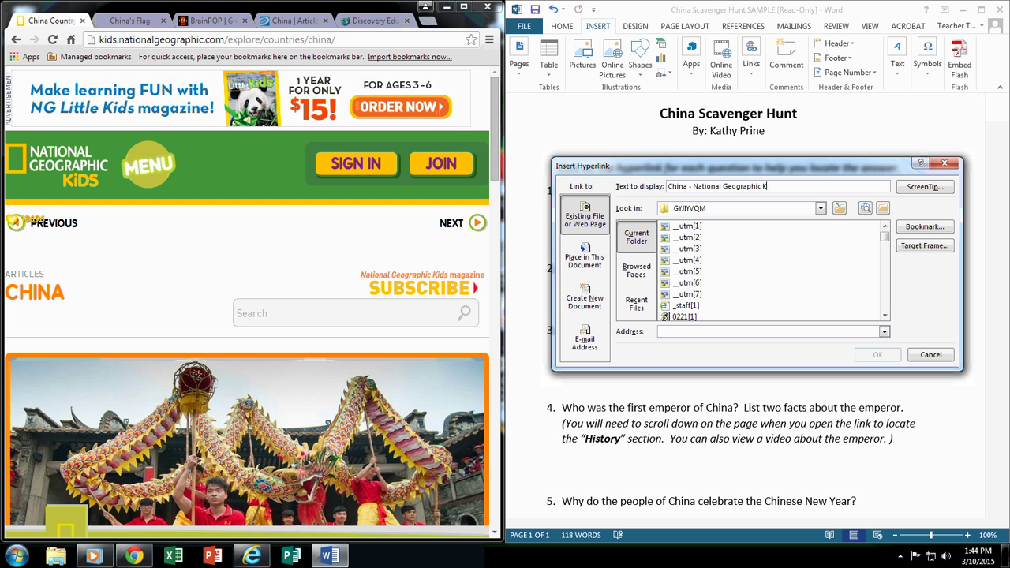
{"action": "type", "text": "ids"}
{"action": "left_click", "coordinate": [239, 41]}
{"action": "right_click", "coordinate": [239, 44]}
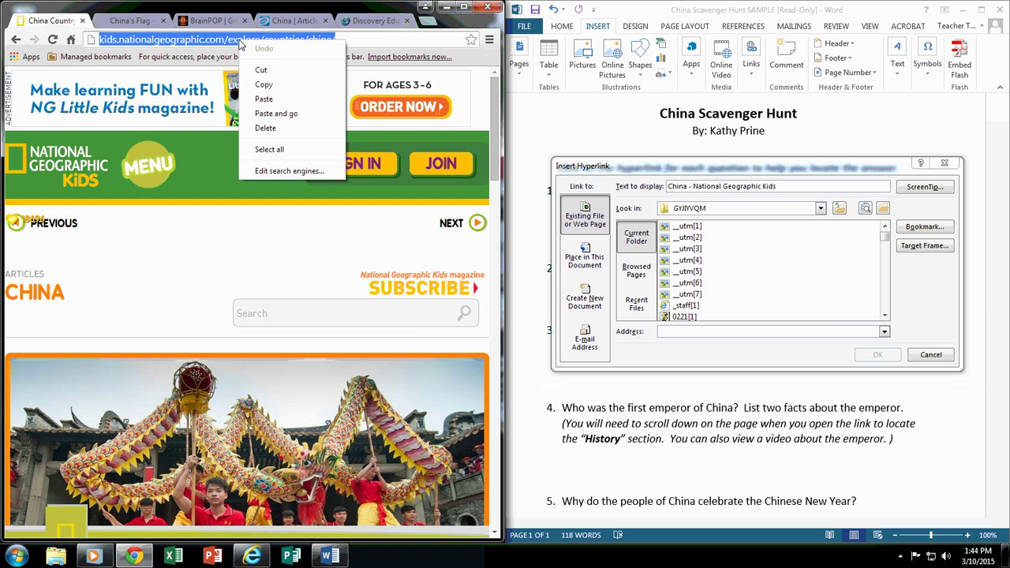
{"action": "left_click", "coordinate": [261, 85]}
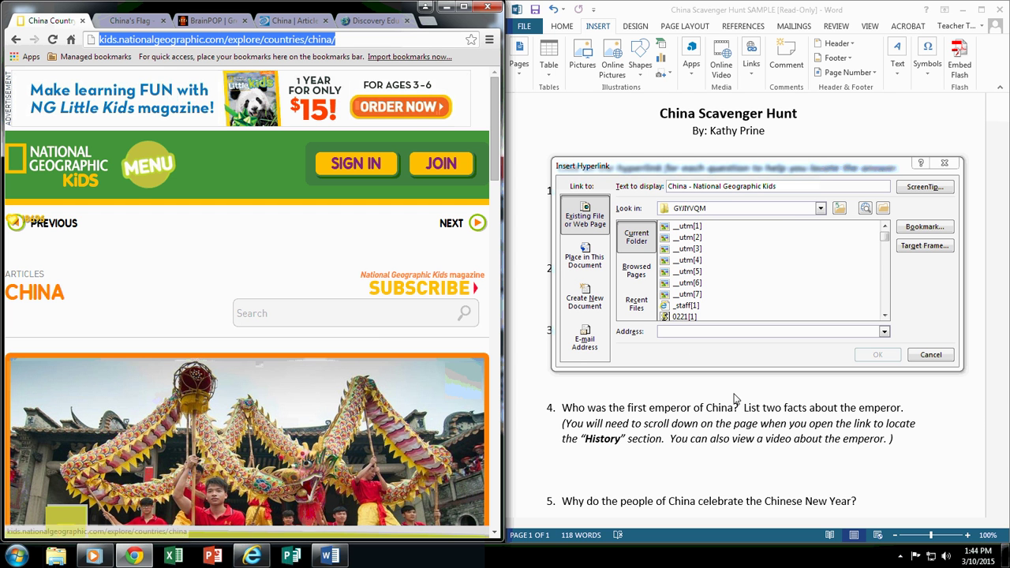
{"action": "left_click", "coordinate": [676, 331]}
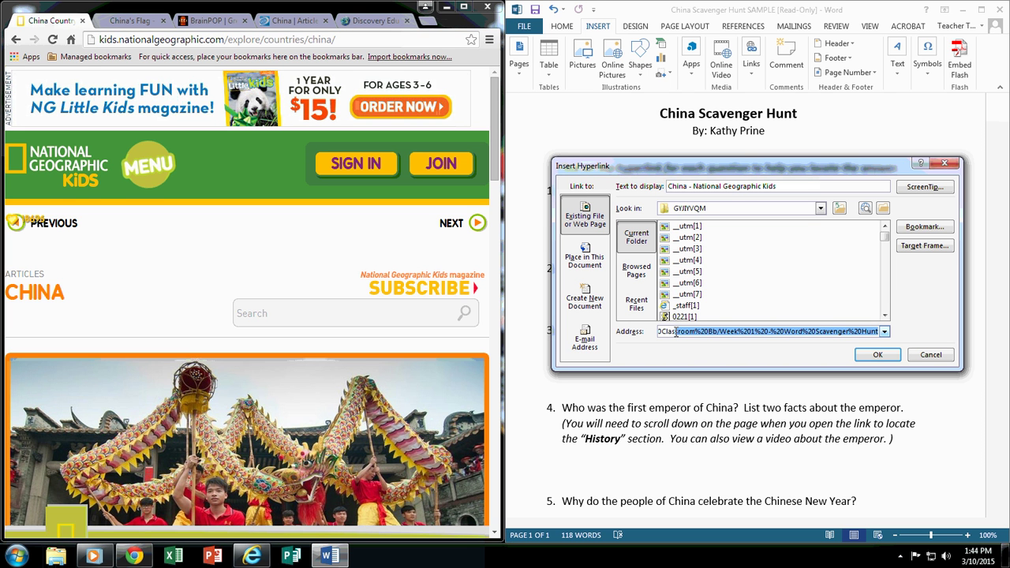
{"action": "key", "text": "ctrl+v"}
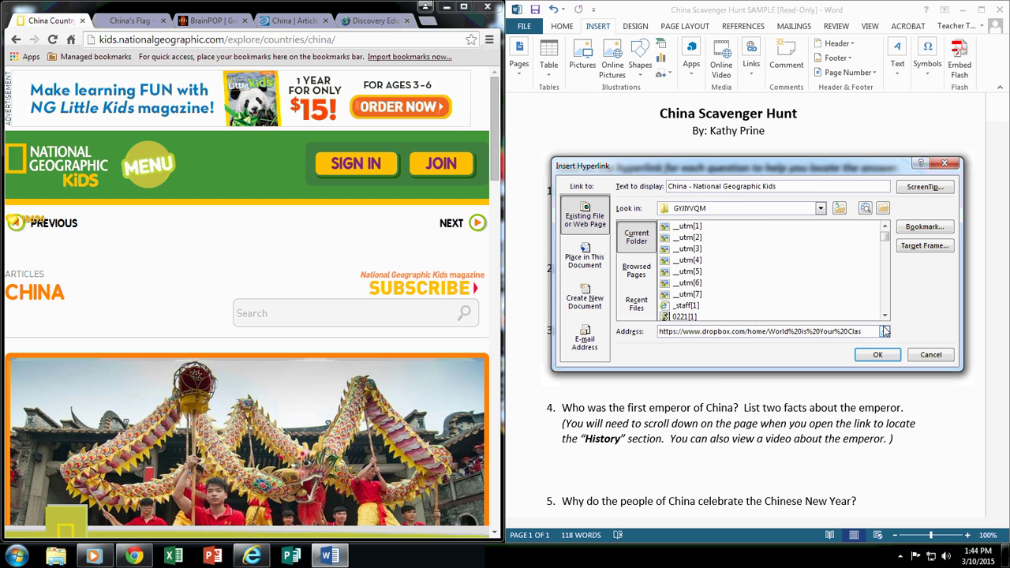
{"action": "left_click_drag", "start_coordinate": [866, 335], "coordinate": [647, 335]}
{"action": "key", "text": "Delete"}
{"action": "right_click", "coordinate": [664, 334]}
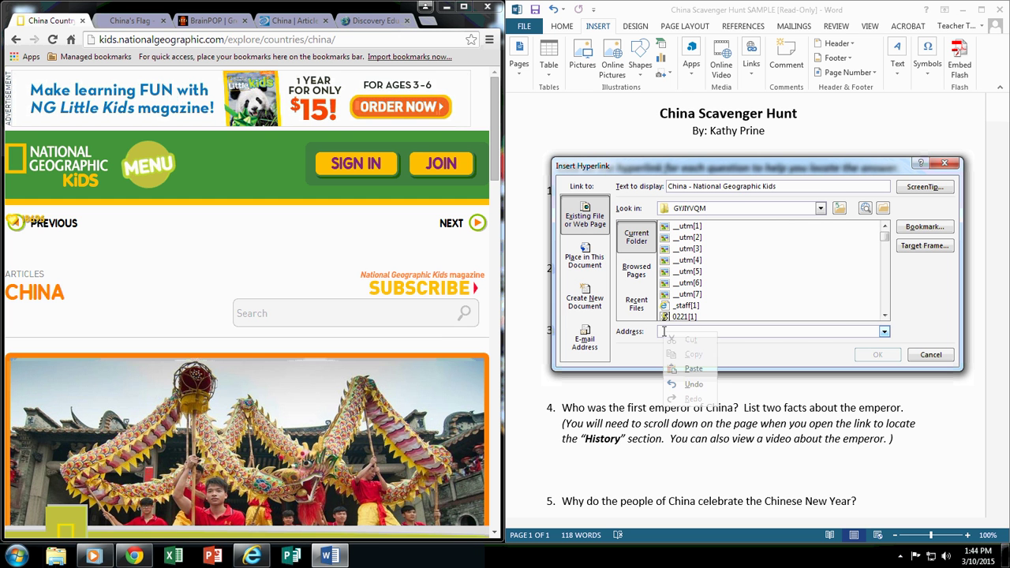
{"action": "left_click", "coordinate": [693, 370]}
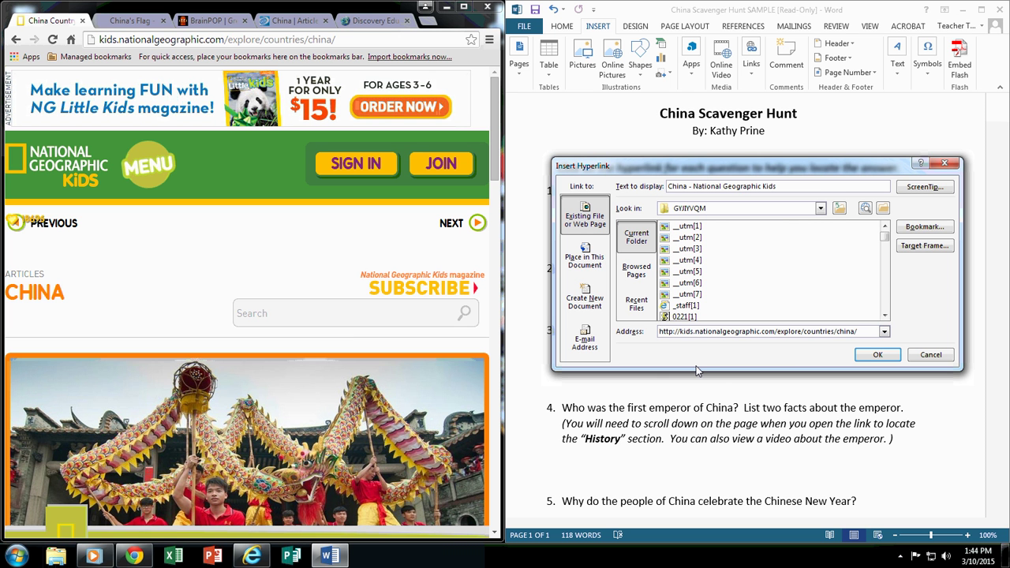
{"action": "left_click", "coordinate": [879, 355]}
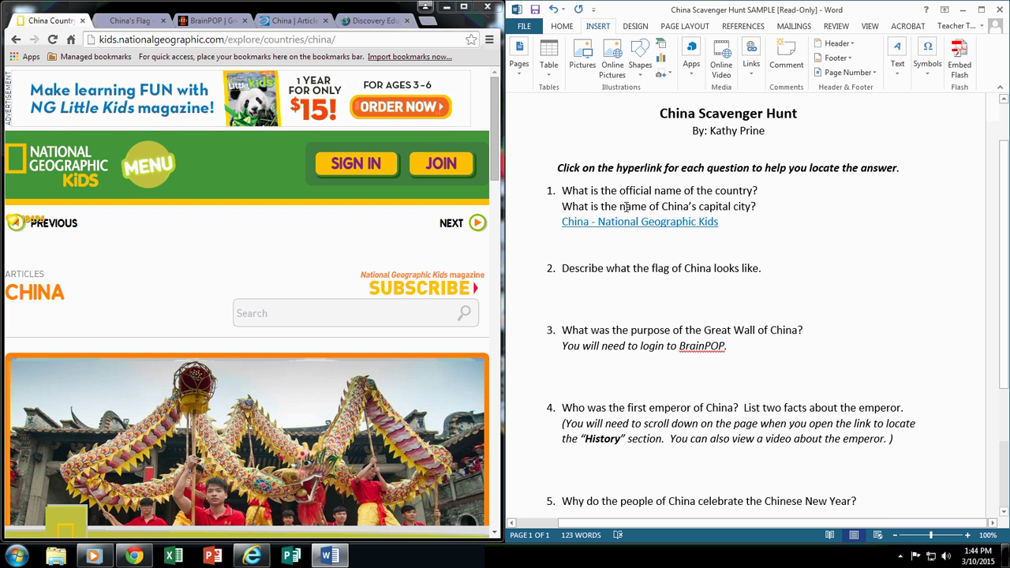
Open the China's Flag web page and begin a hyperlink below question 2 with the display text "China's Flag - Enchanted Learning".
{"action": "left_click", "coordinate": [568, 283]}
{"action": "left_click", "coordinate": [144, 19]}
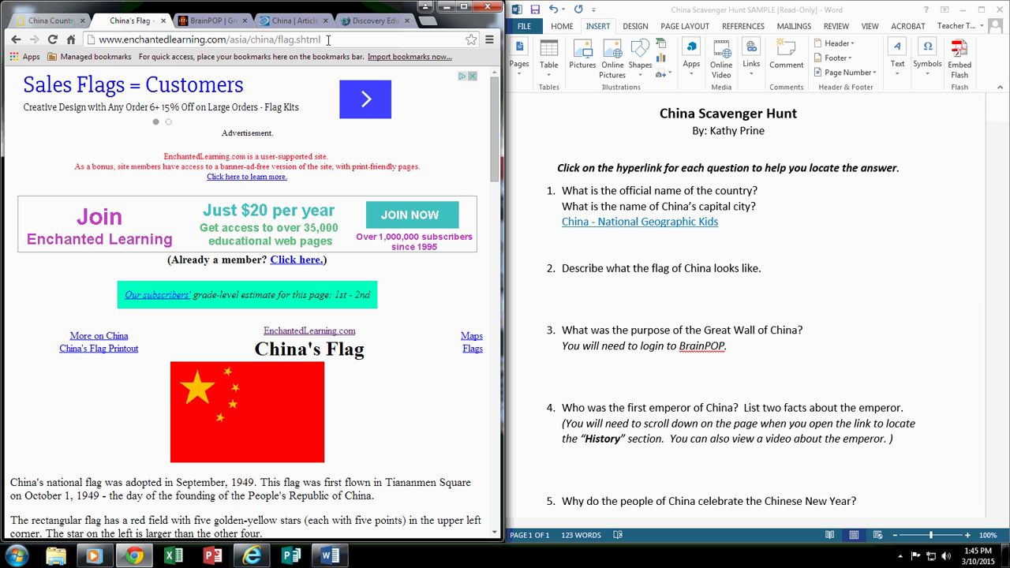
{"action": "left_click", "coordinate": [566, 279]}
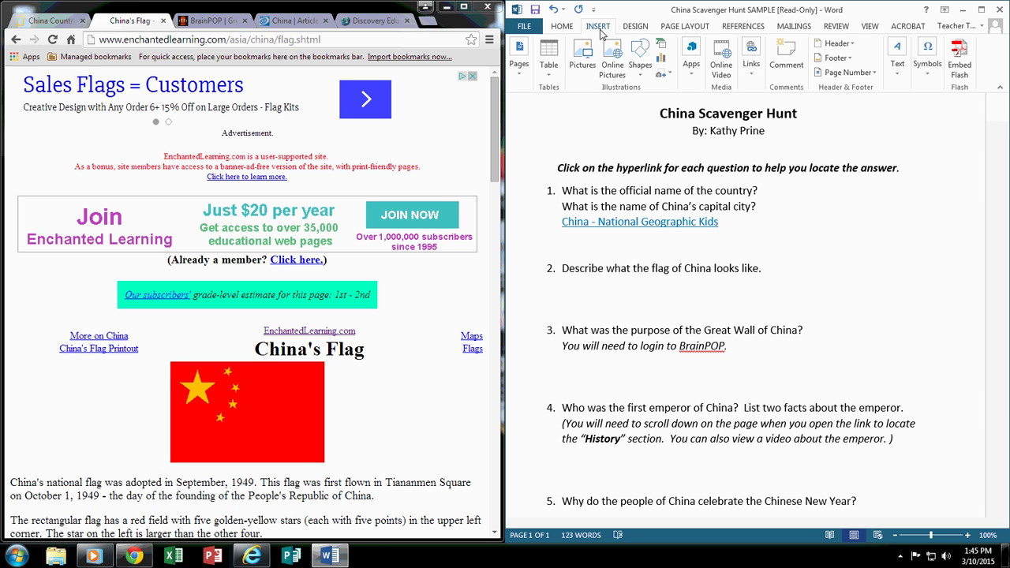
{"action": "left_click", "coordinate": [751, 69]}
{"action": "left_click", "coordinate": [755, 110]}
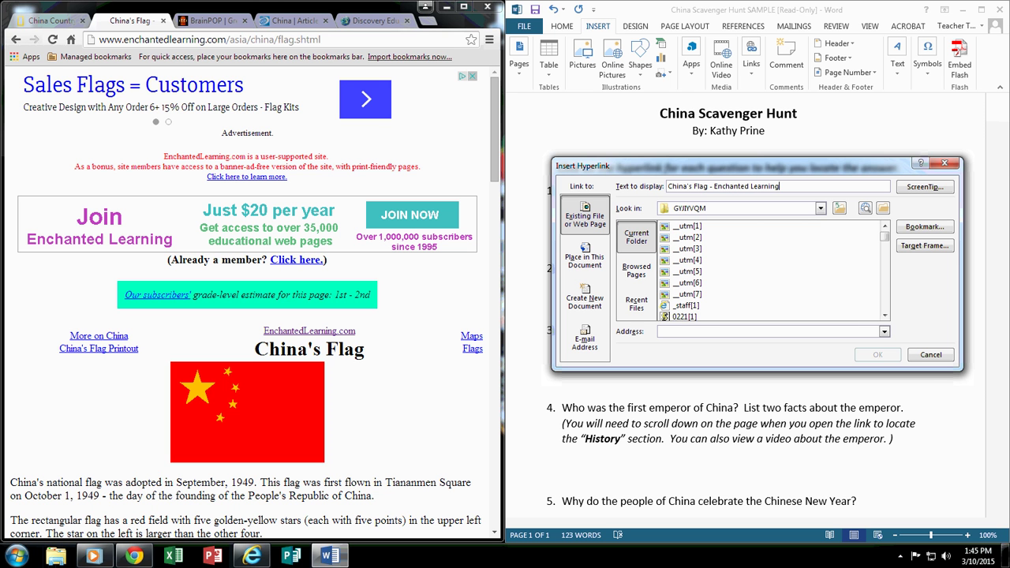
{"action": "left_click", "coordinate": [216, 38]}
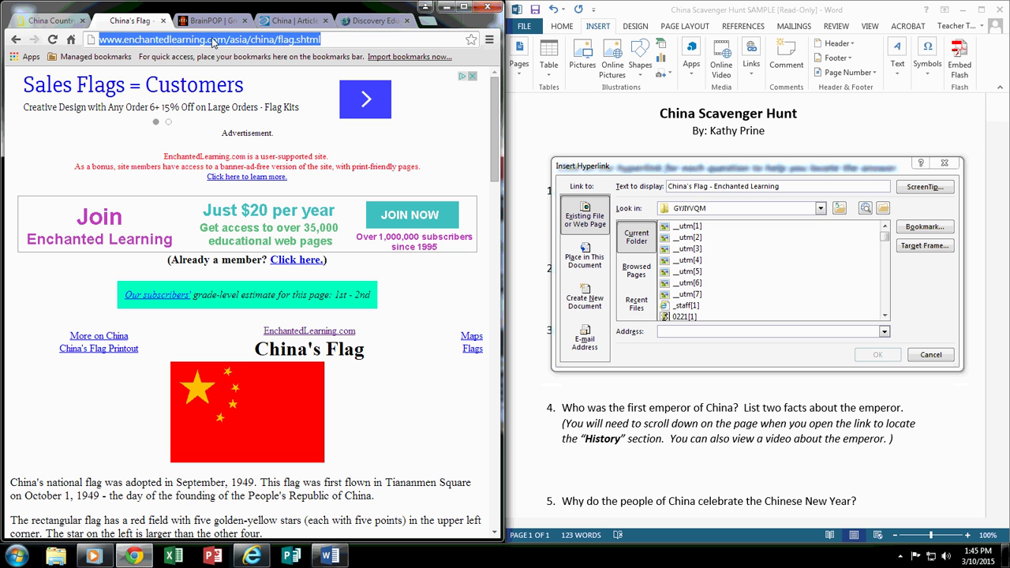
{"action": "right_click", "coordinate": [163, 41]}
{"action": "left_click", "coordinate": [190, 83]}
{"action": "left_click", "coordinate": [667, 331]}
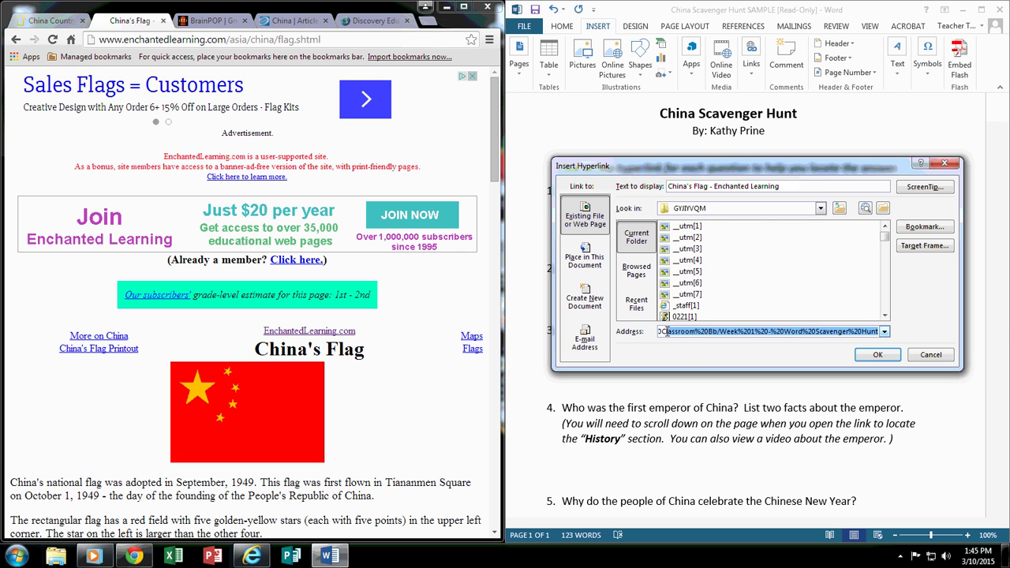
{"action": "key", "text": "ctrl+v"}
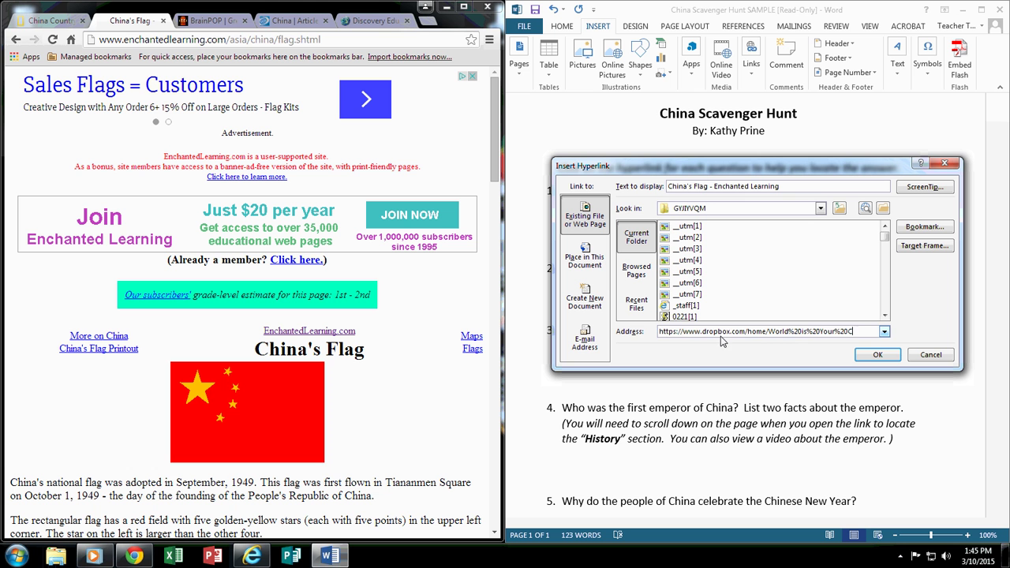
{"action": "left_click_drag", "start_coordinate": [846, 332], "coordinate": [588, 338]}
{"action": "key", "text": "BackSpace"}
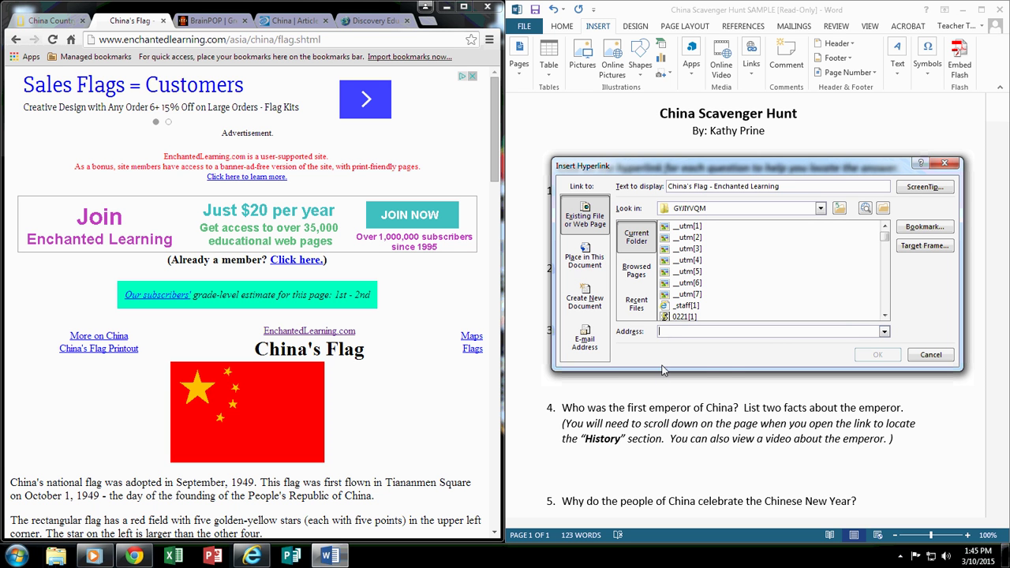
{"action": "right_click", "coordinate": [668, 331]}
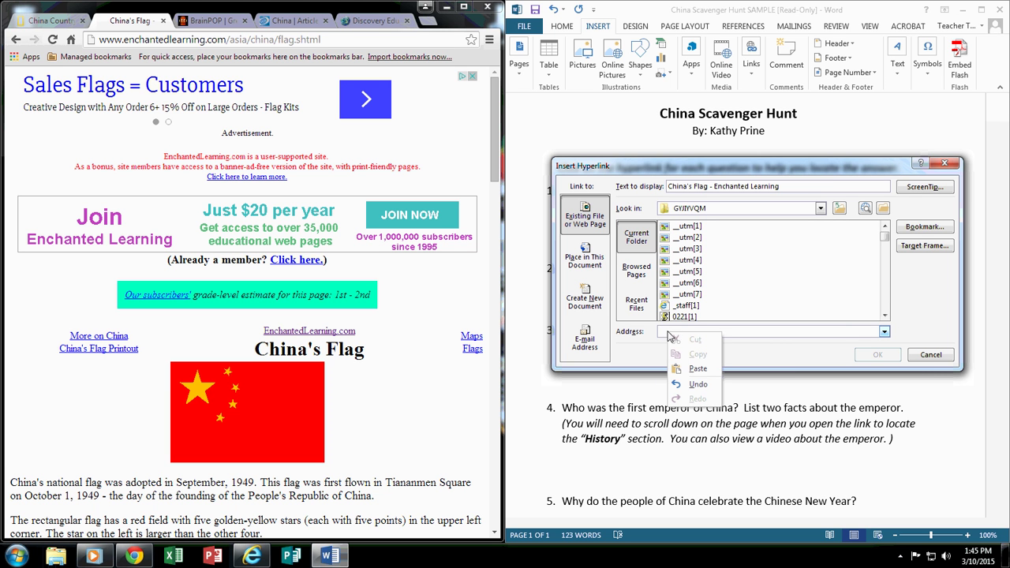
{"action": "left_click", "coordinate": [701, 370]}
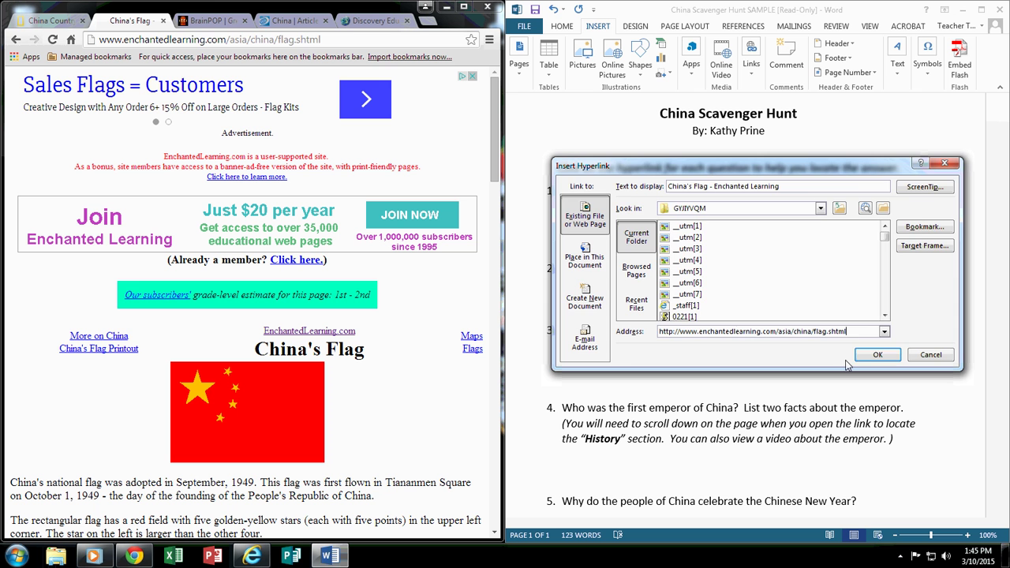
{"action": "left_click", "coordinate": [871, 354]}
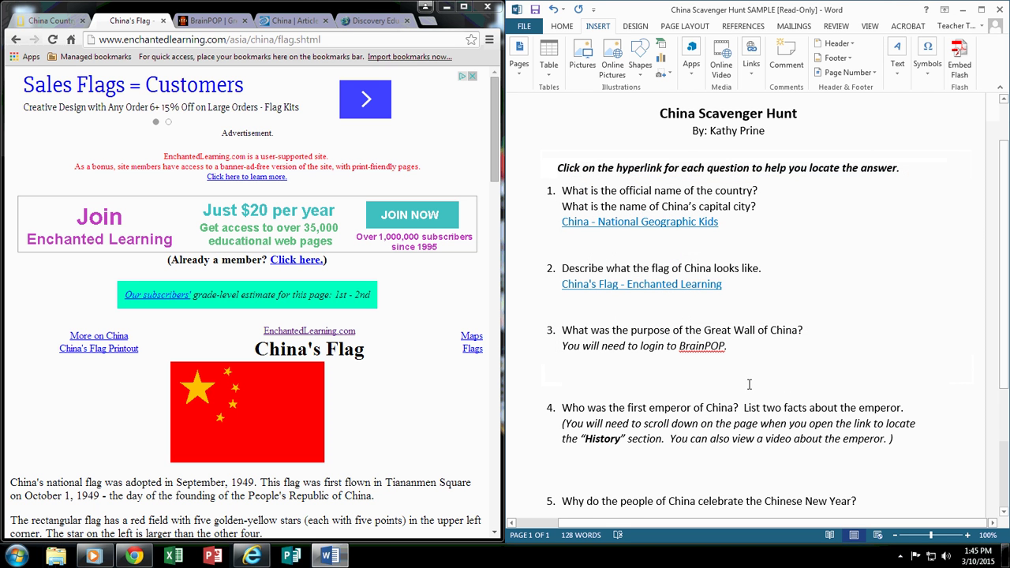
Examine the BrainPOP Great Wall of China page and the History section of the World Book Kids China article for questions 3 and 4.
{"action": "scroll", "coordinate": [719, 404], "scroll_direction": "down", "scroll_amount": 2}
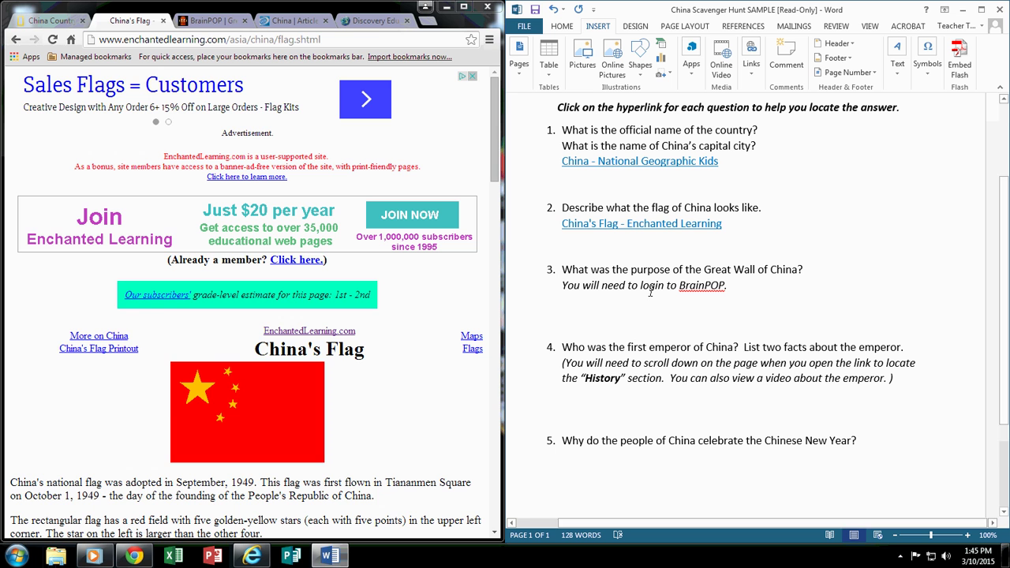
{"action": "left_click", "coordinate": [215, 20]}
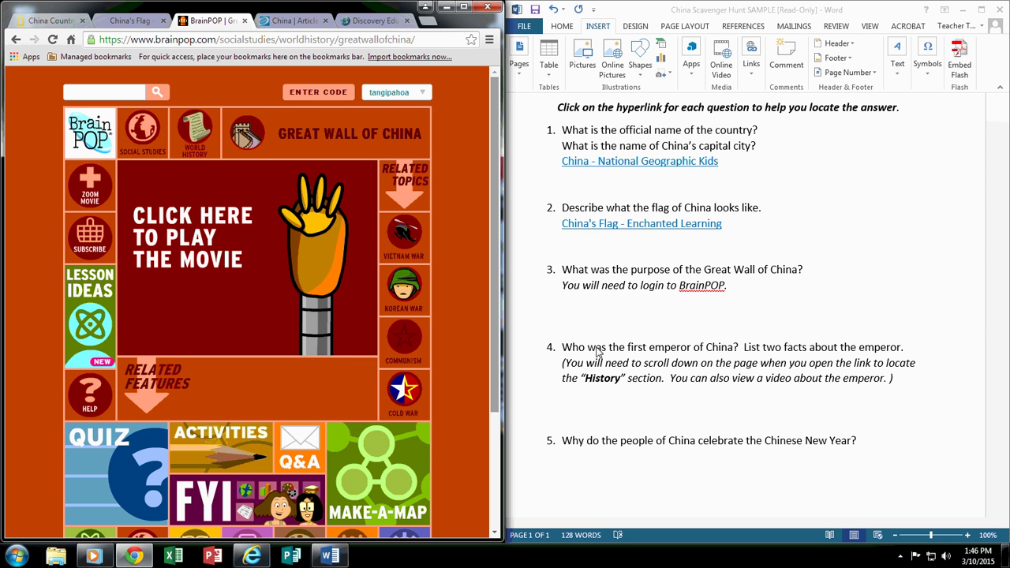
{"action": "left_click", "coordinate": [285, 22]}
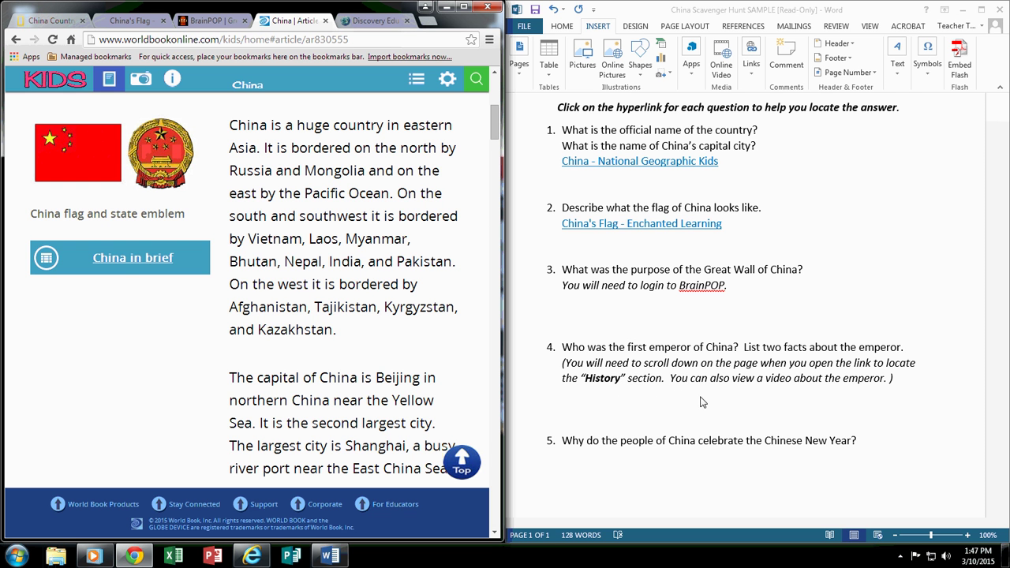
{"action": "scroll", "coordinate": [441, 312], "scroll_direction": "down", "scroll_amount": 5}
{"action": "scroll", "coordinate": [440, 313], "scroll_direction": "down", "scroll_amount": 20}
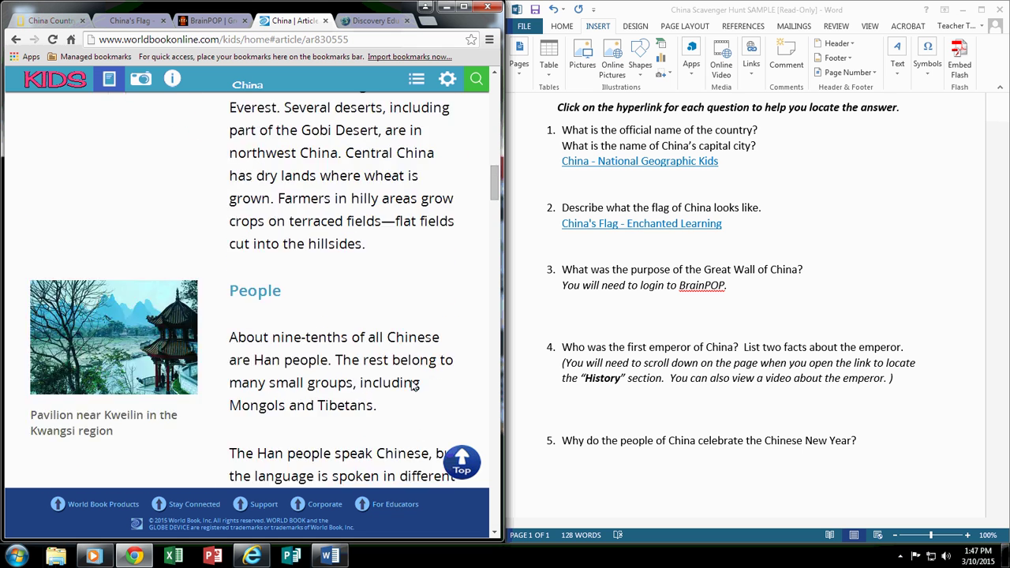
{"action": "scroll", "coordinate": [401, 393], "scroll_direction": "down", "scroll_amount": 20}
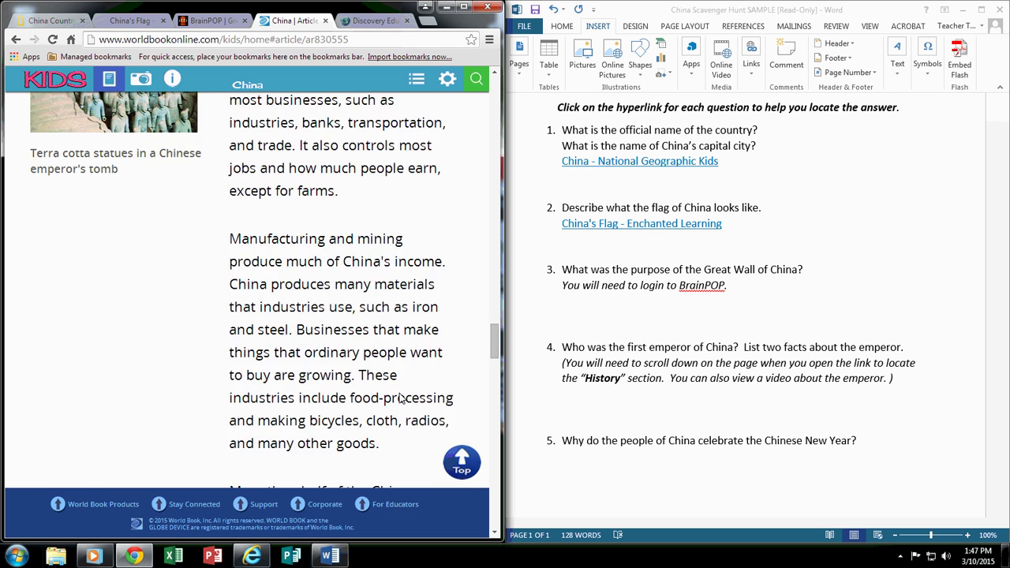
{"action": "scroll", "coordinate": [401, 395], "scroll_direction": "down", "scroll_amount": 5}
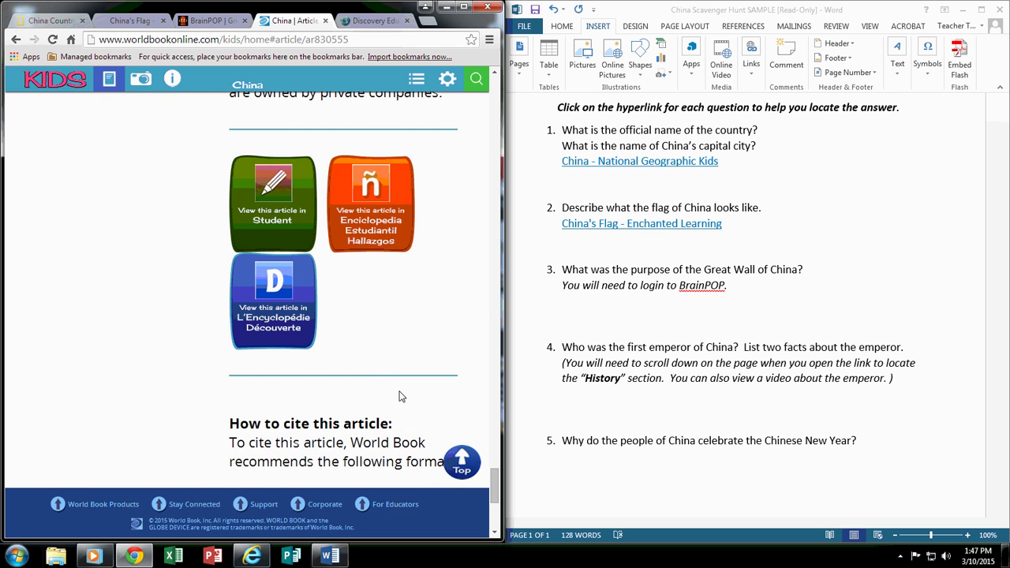
{"action": "scroll", "coordinate": [400, 384], "scroll_direction": "up", "scroll_amount": 12}
{"action": "scroll", "coordinate": [401, 377], "scroll_direction": "up", "scroll_amount": 4}
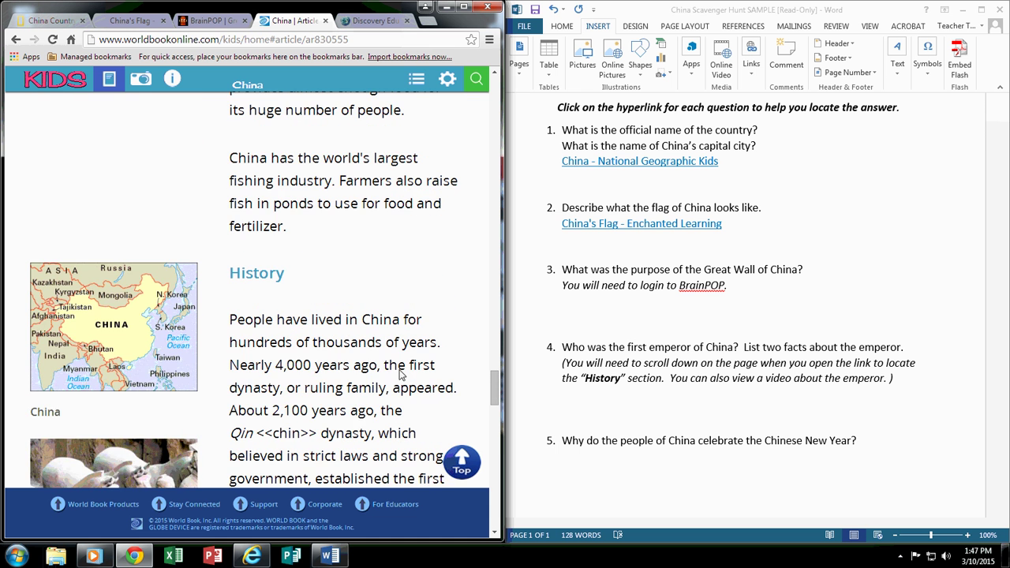
{"action": "scroll", "coordinate": [325, 425], "scroll_direction": "down", "scroll_amount": 3}
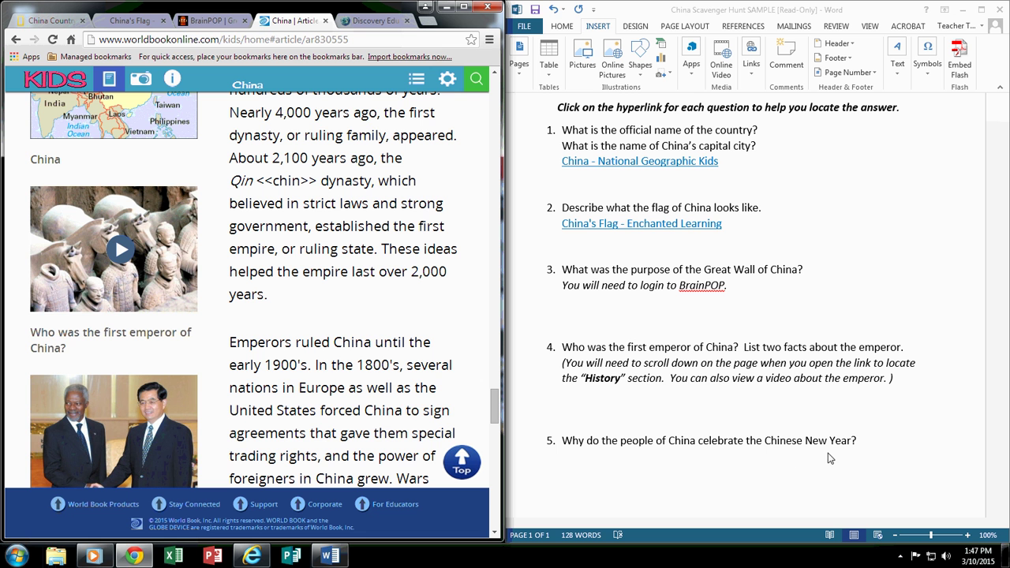
Search Discovery Education for "Chinese new year" with the results limited to grades 3-5.
{"action": "left_click", "coordinate": [371, 22]}
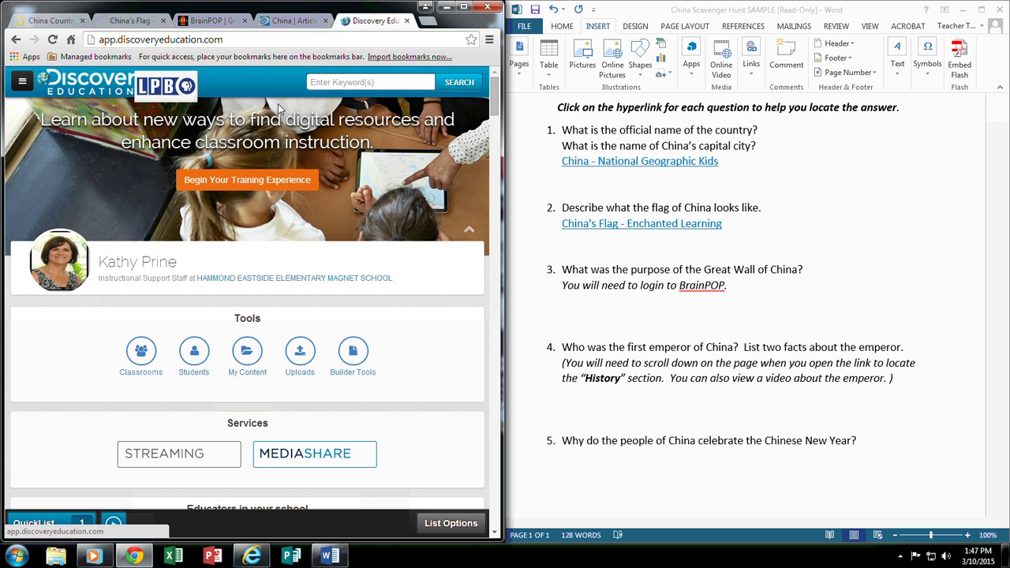
{"action": "left_click", "coordinate": [331, 82]}
{"action": "type", "text": "chin"}
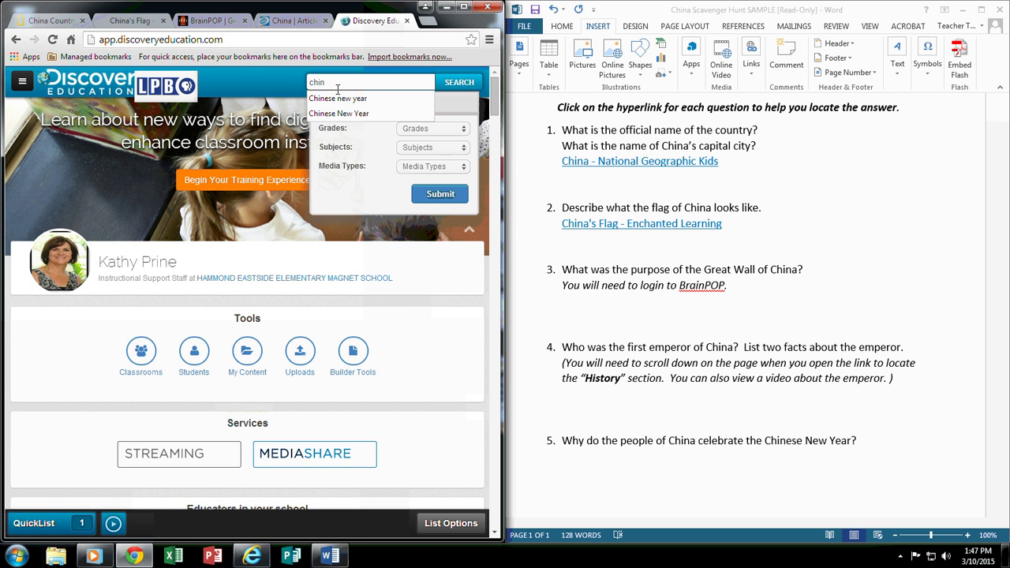
{"action": "key", "text": "Down"}
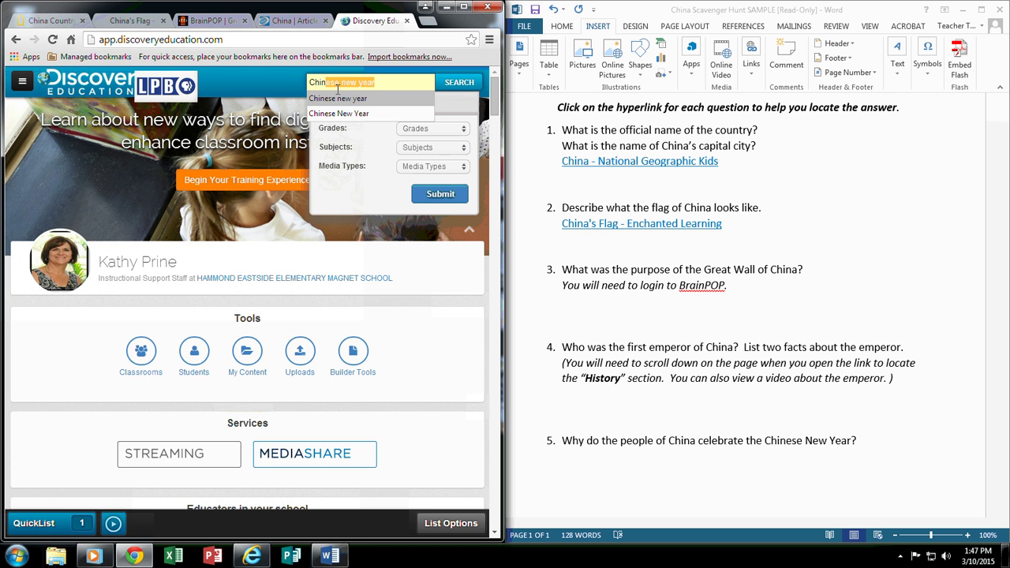
{"action": "key", "text": "Return"}
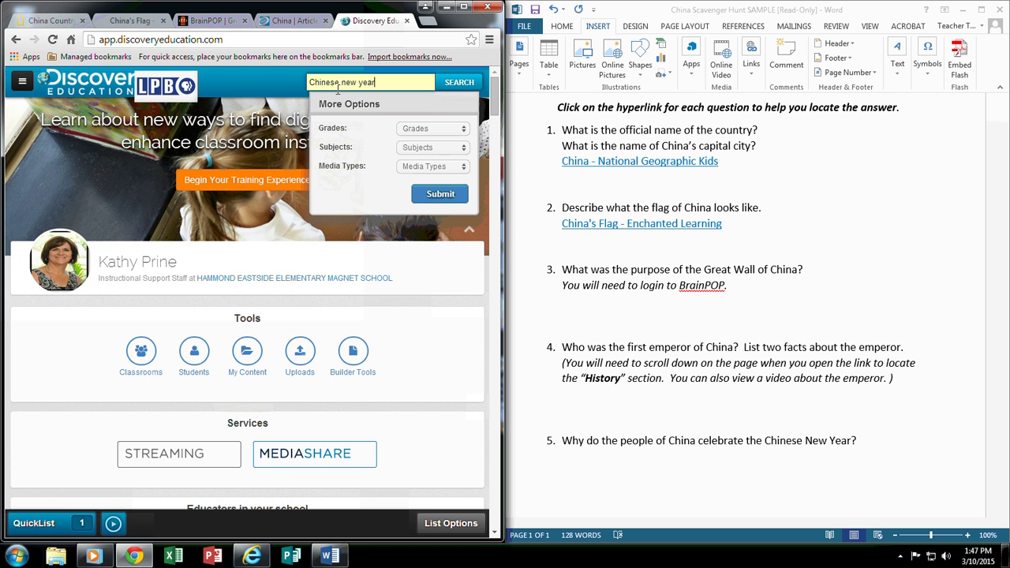
{"action": "left_click", "coordinate": [423, 132]}
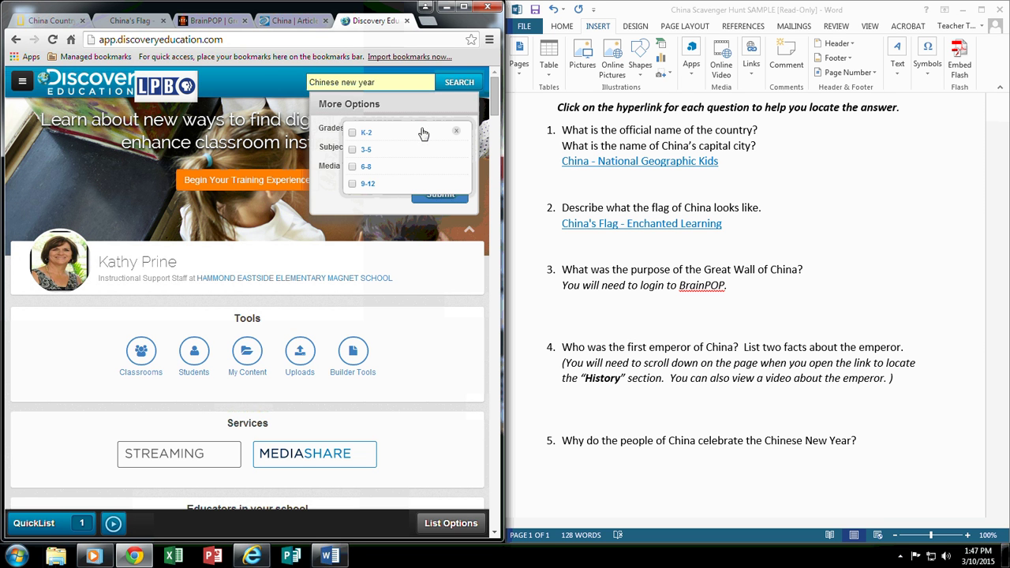
{"action": "left_click", "coordinate": [352, 150]}
{"action": "left_click", "coordinate": [440, 199]}
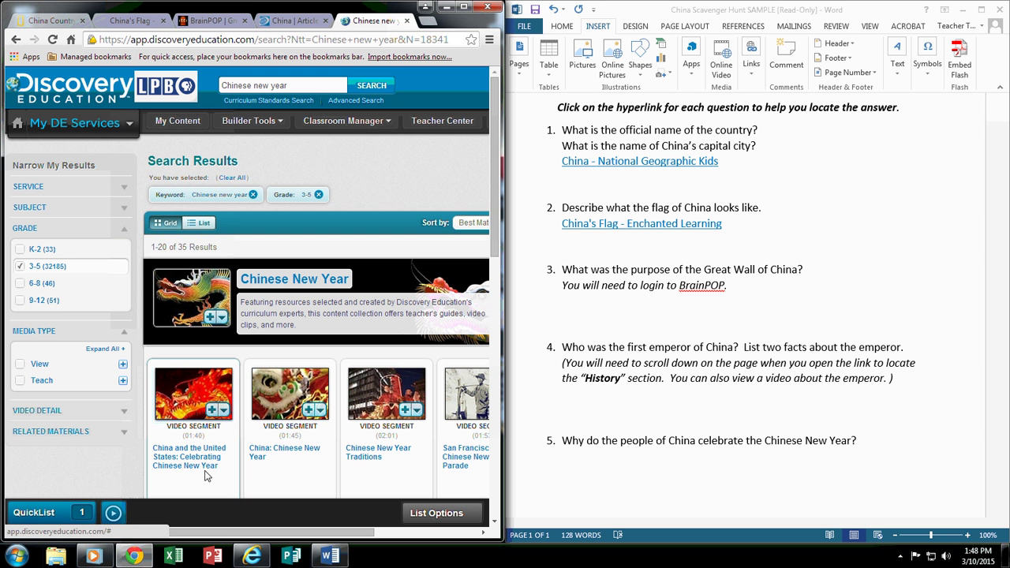
Open the video segment "China and the United States: Celebrating Chinese New Year" and select the file address in its player output.
{"action": "left_click", "coordinate": [189, 400]}
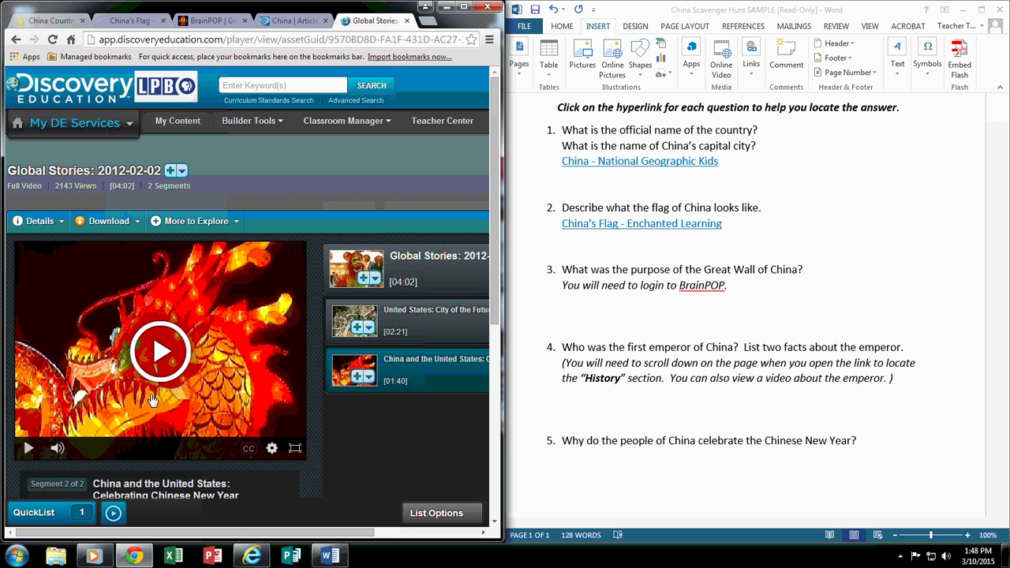
{"action": "right_click", "coordinate": [224, 293]}
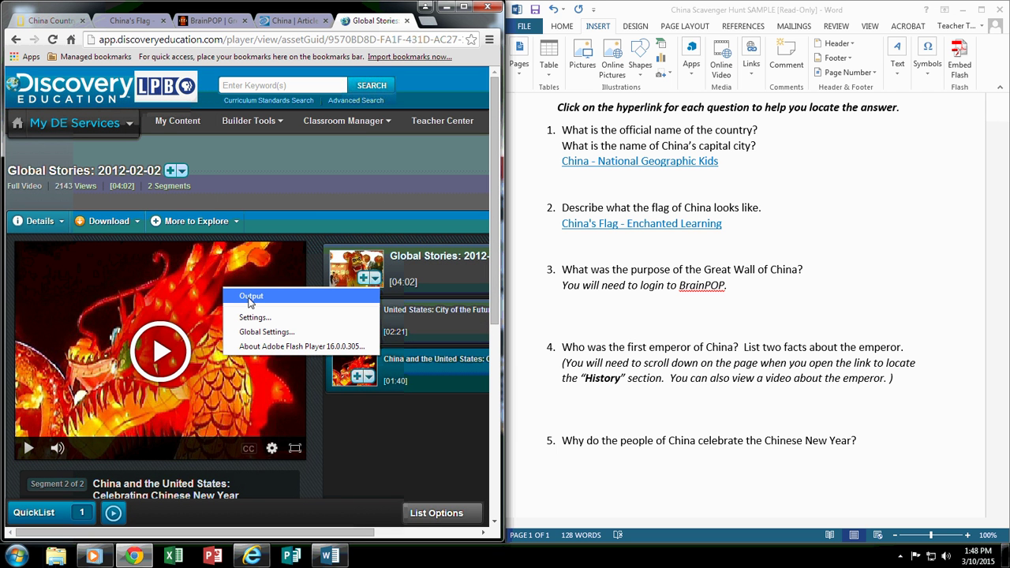
{"action": "left_click", "coordinate": [250, 296]}
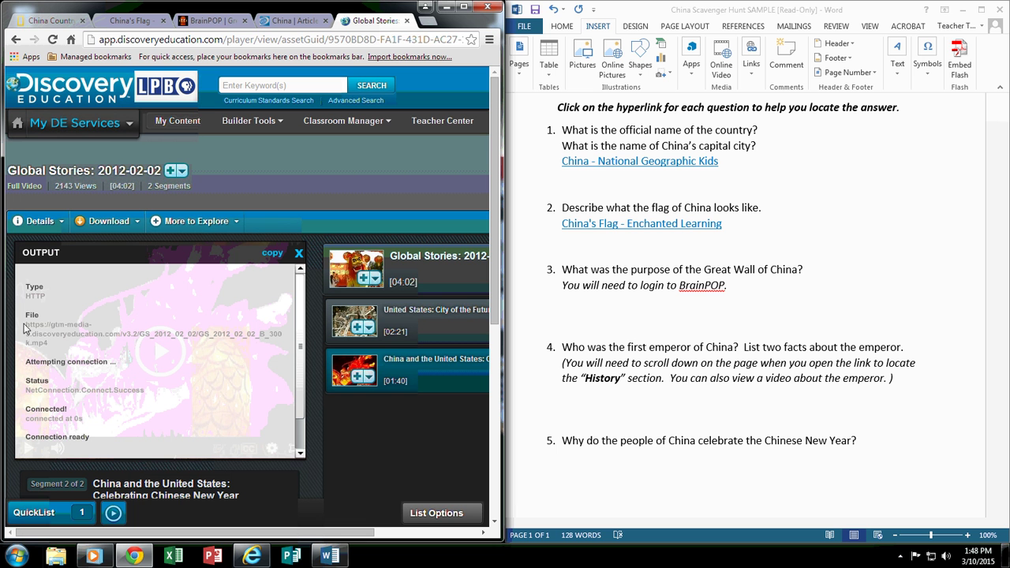
{"action": "left_click_drag", "start_coordinate": [26, 325], "coordinate": [252, 346]}
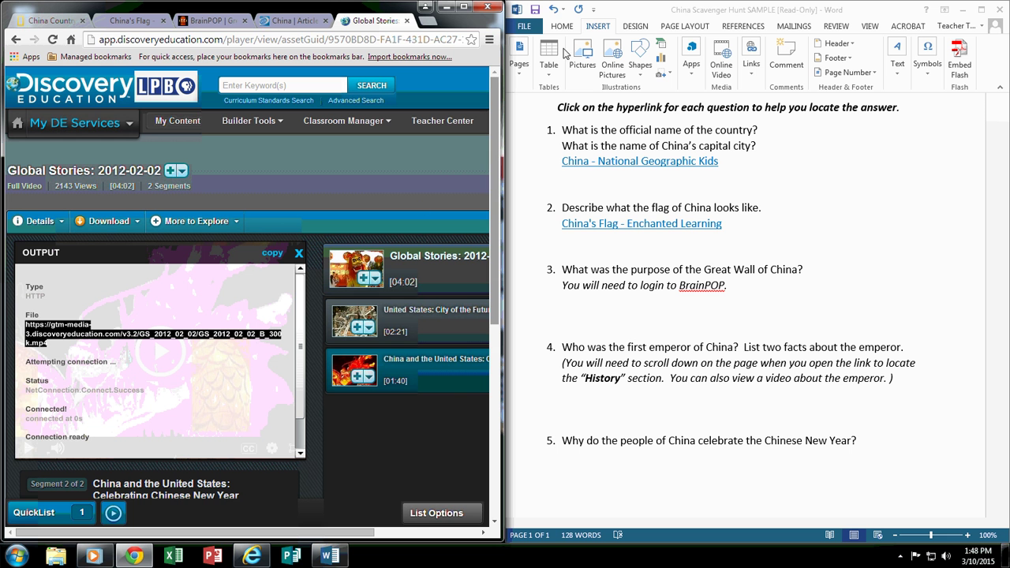
Minimize the browser and maximize the China Scavenger Hunt SAMPLE document in Word.
{"action": "left_click", "coordinate": [447, 7]}
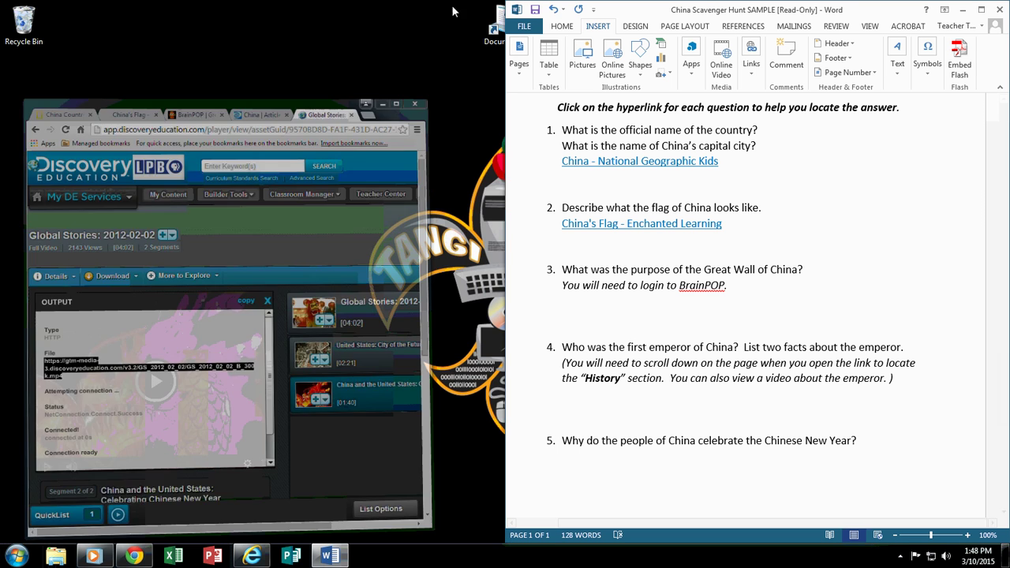
{"action": "left_click", "coordinate": [981, 10]}
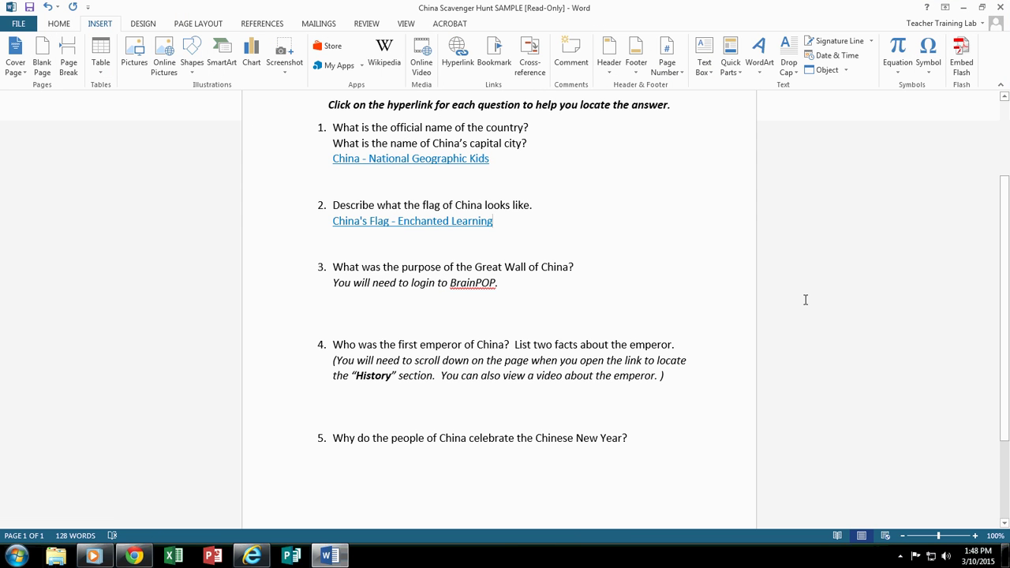
{"action": "scroll", "coordinate": [805, 298], "scroll_direction": "up", "scroll_amount": 2}
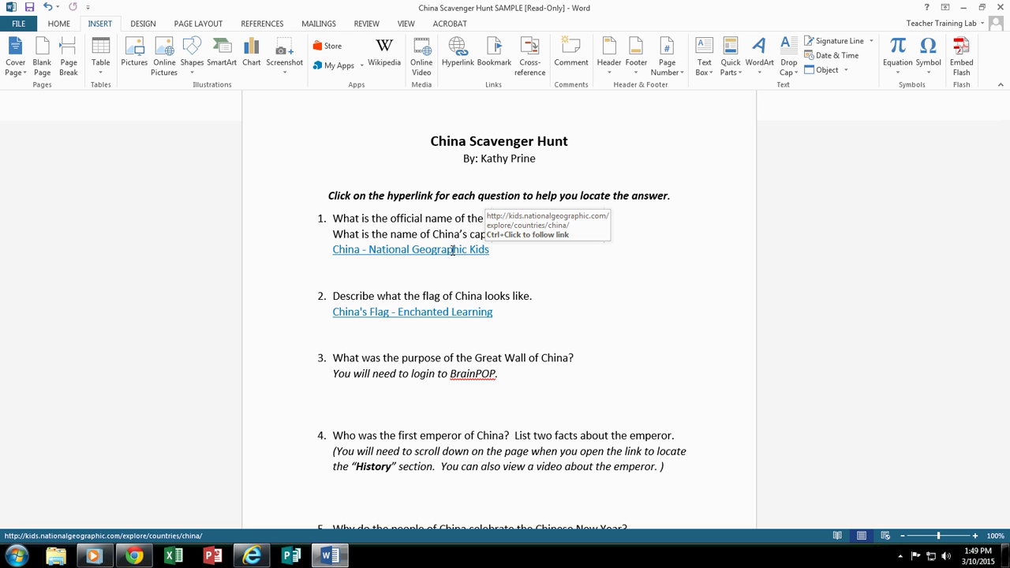
Try out the placeholder text "type their answer" on the line below question 1's hyperlink and delete it.
{"action": "right_click", "coordinate": [452, 249]}
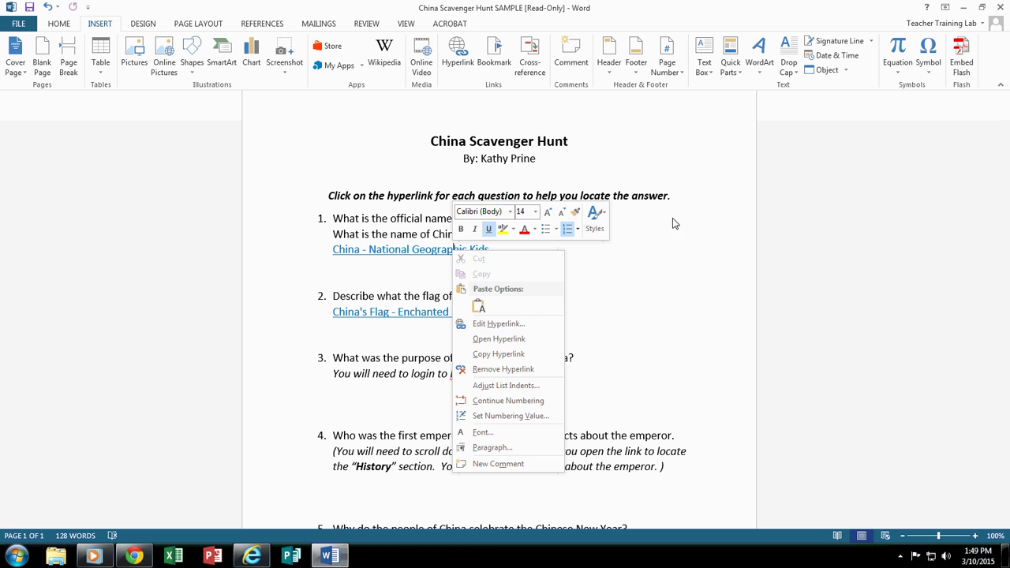
{"action": "left_click", "coordinate": [335, 268]}
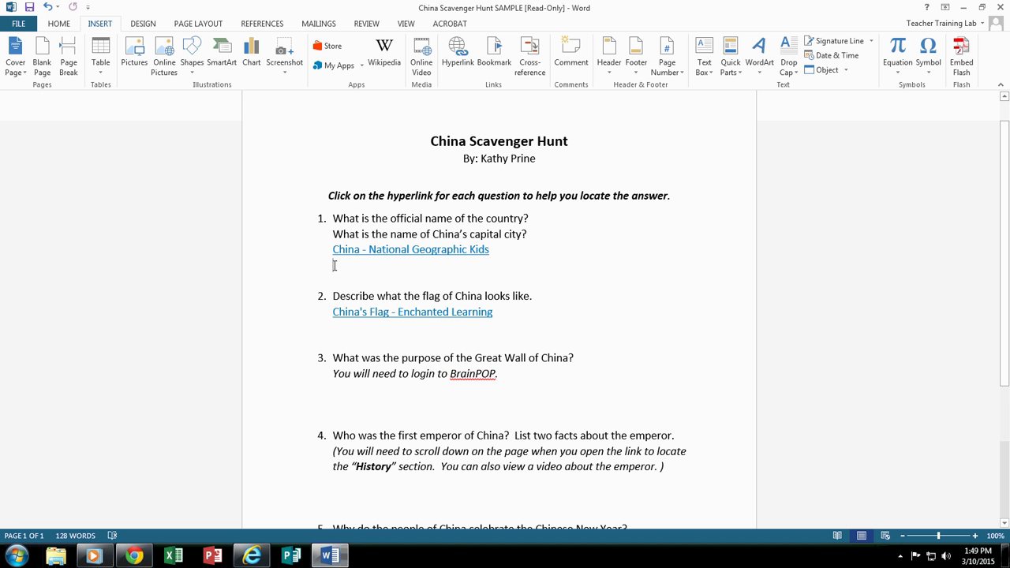
{"action": "type", "text": "type the"}
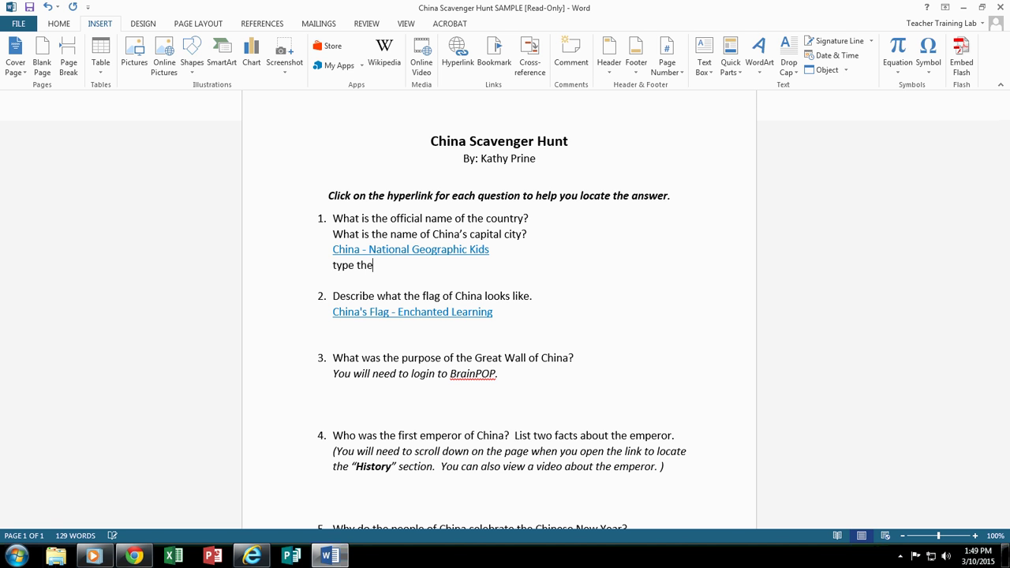
{"action": "type", "text": "ir answer"}
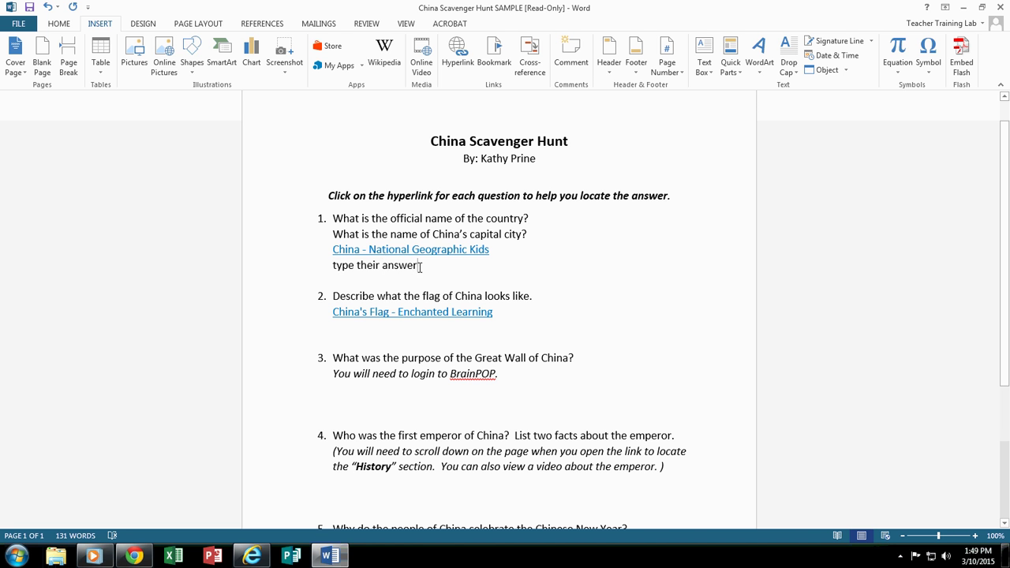
{"action": "left_click_drag", "start_coordinate": [418, 266], "coordinate": [329, 278]}
{"action": "key", "text": "BackSpace"}
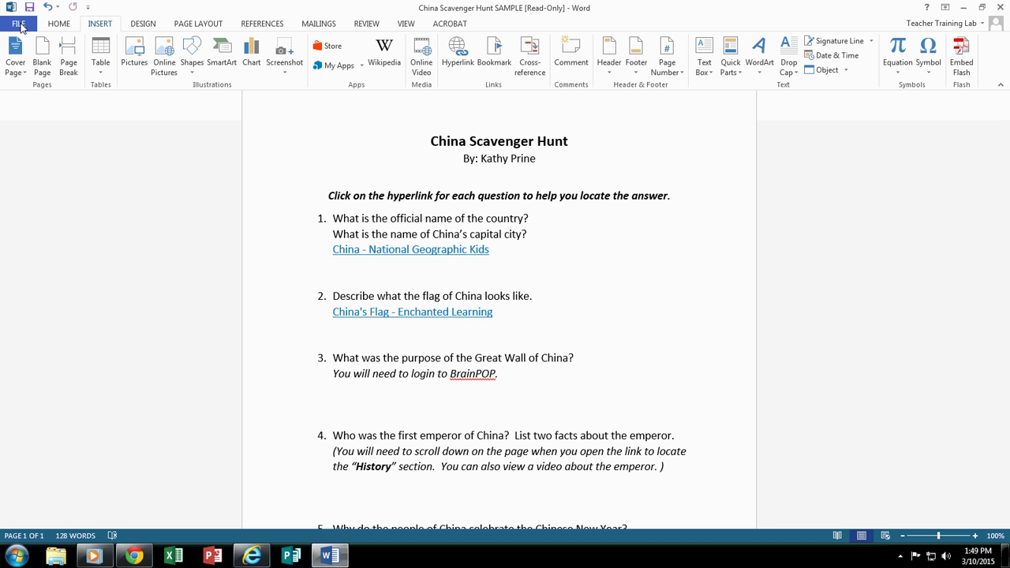
Save the document to the Desktop as a PDF named China Scavenger Hunt SAMPLE.
{"action": "left_click", "coordinate": [19, 26]}
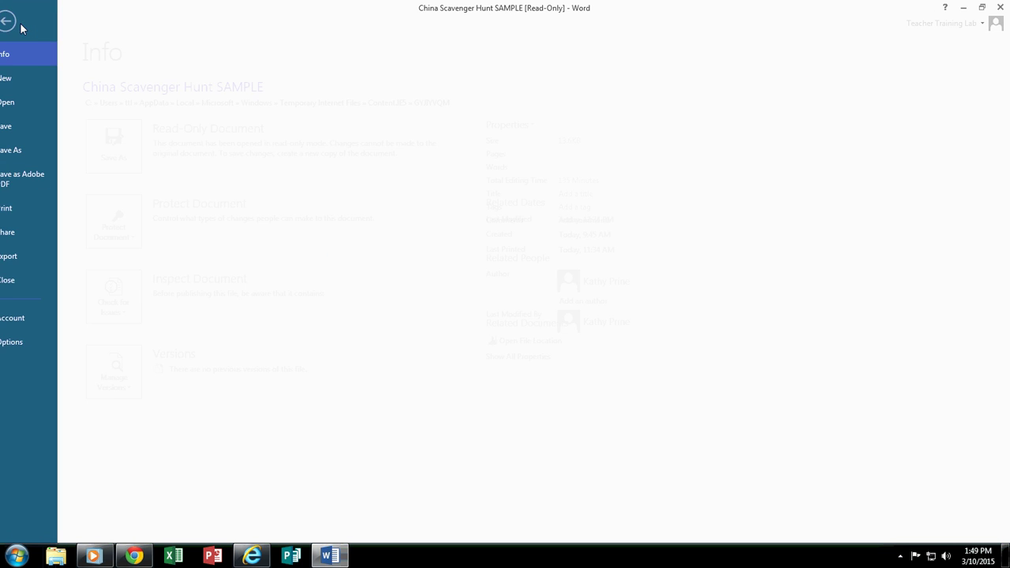
{"action": "left_click", "coordinate": [32, 155]}
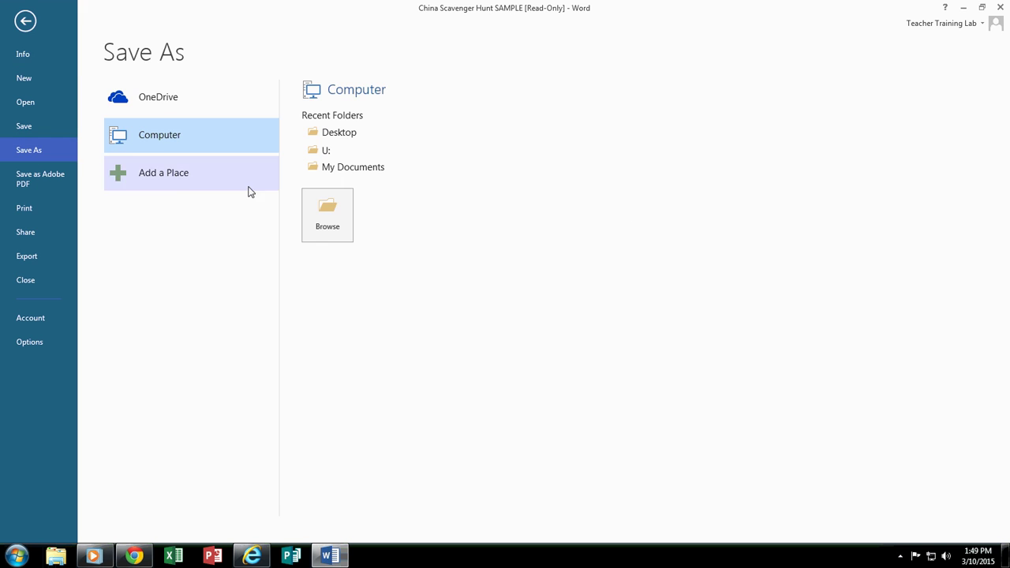
{"action": "left_click", "coordinate": [328, 215]}
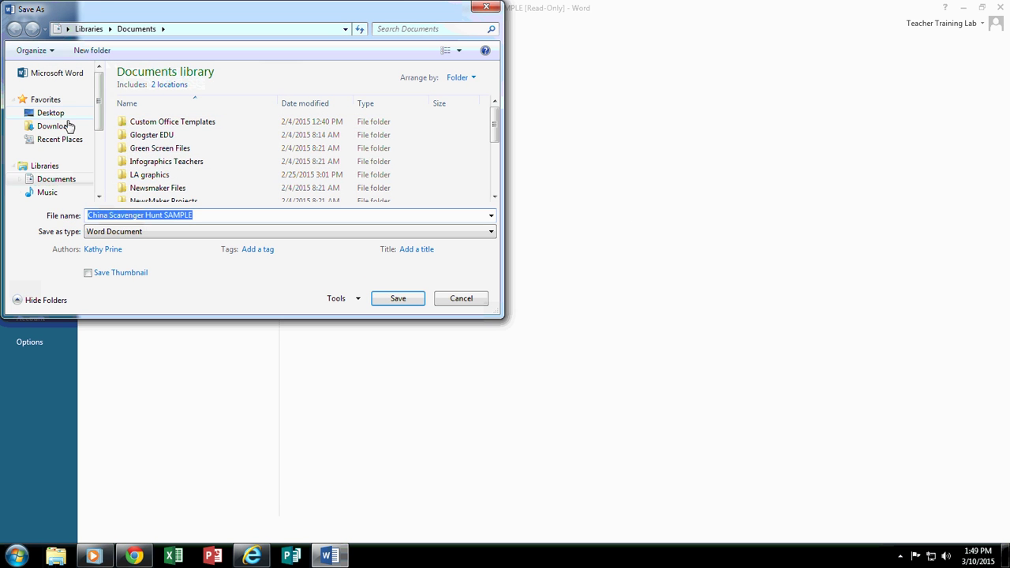
{"action": "left_click", "coordinate": [49, 113]}
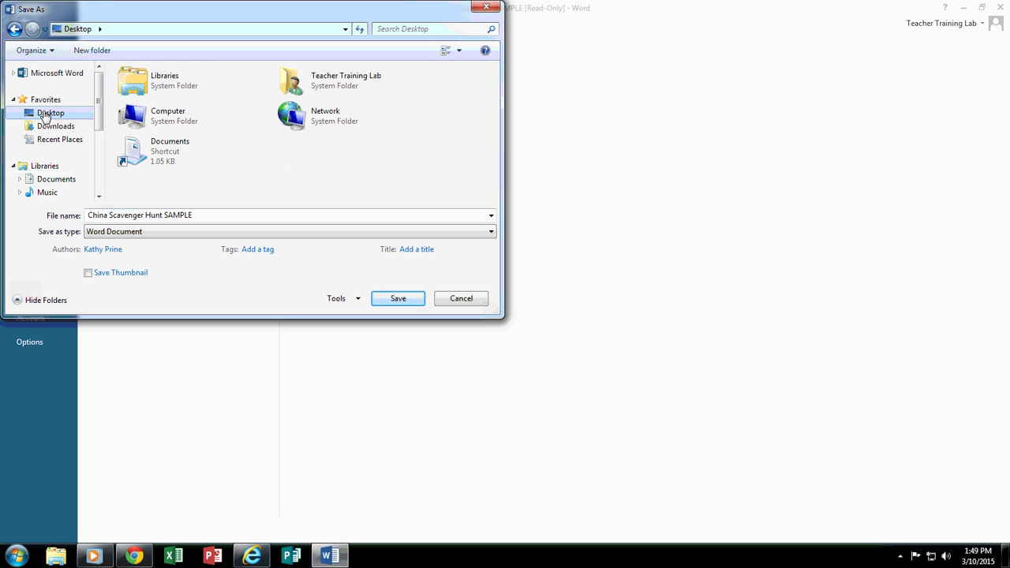
{"action": "left_click", "coordinate": [117, 234]}
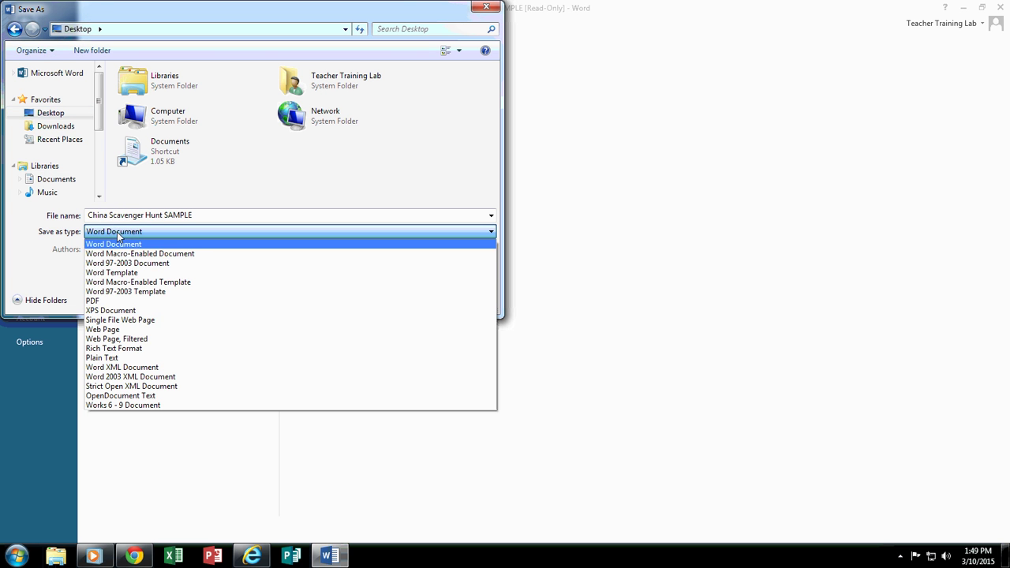
{"action": "left_click", "coordinate": [102, 304]}
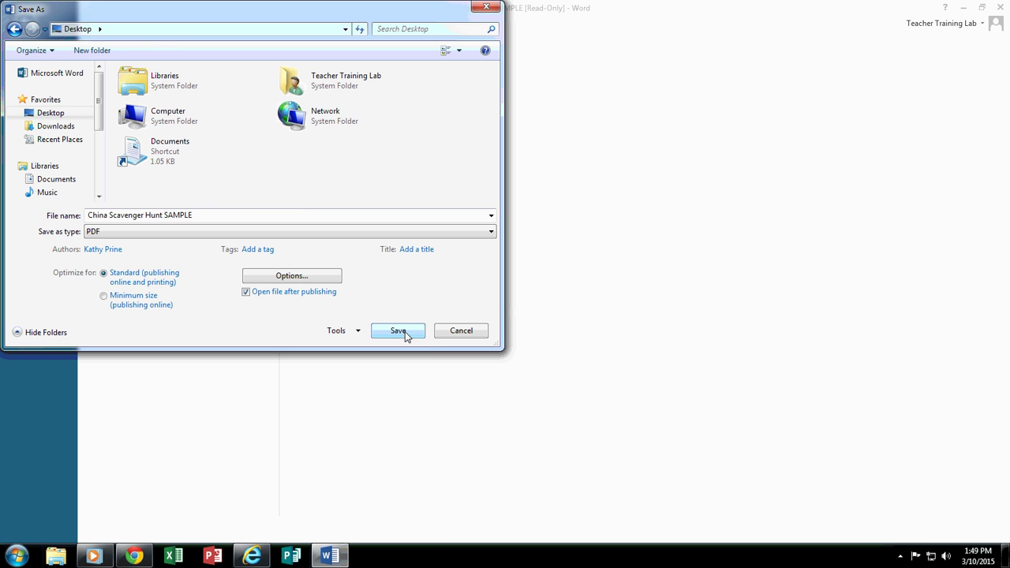
{"action": "left_click", "coordinate": [399, 331]}
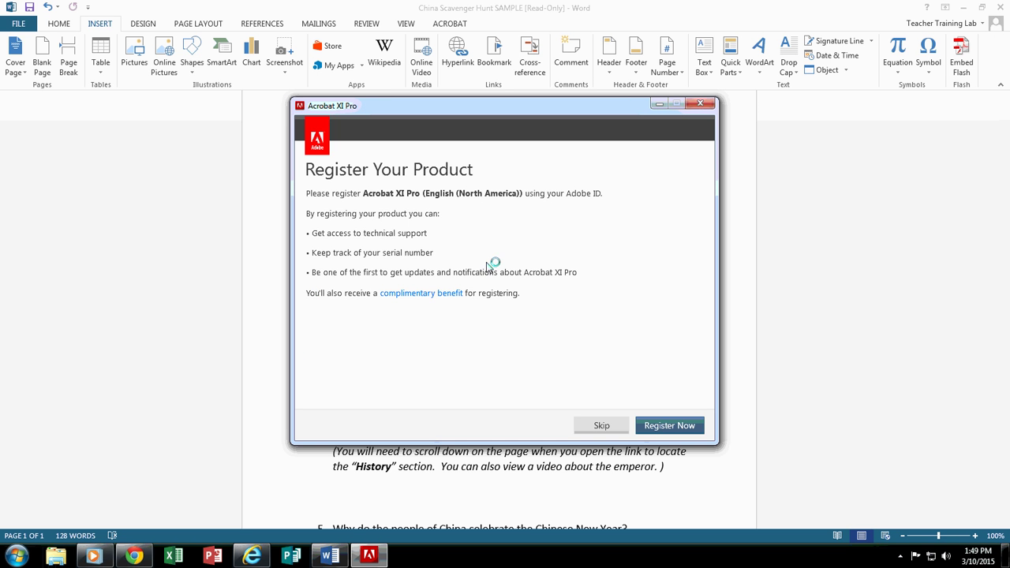
Skip the Acrobat product registration, maximize Acrobat and open the recent file China Scavenger Hunt.pdf.
{"action": "left_click", "coordinate": [600, 426]}
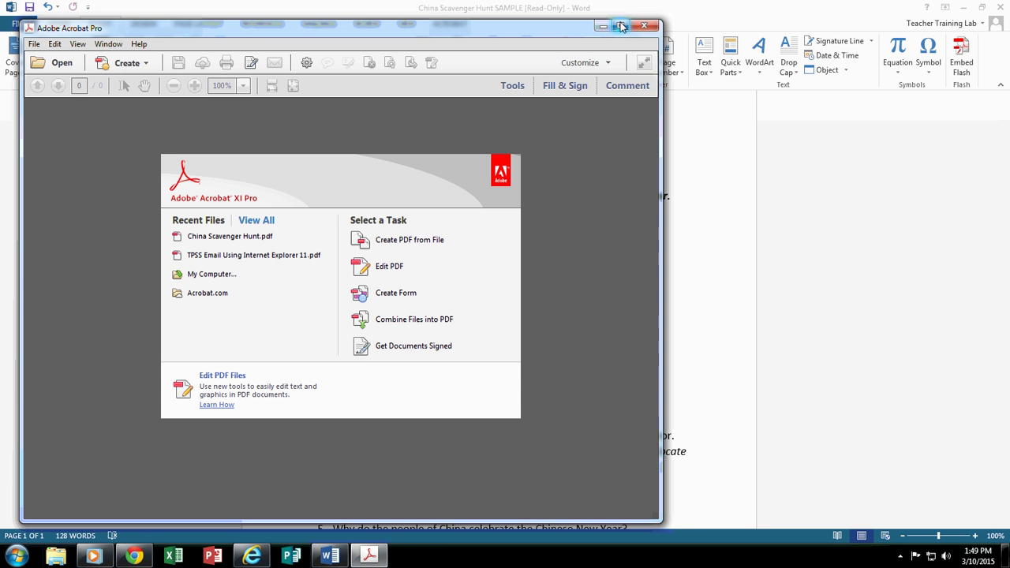
{"action": "left_click", "coordinate": [440, 408]}
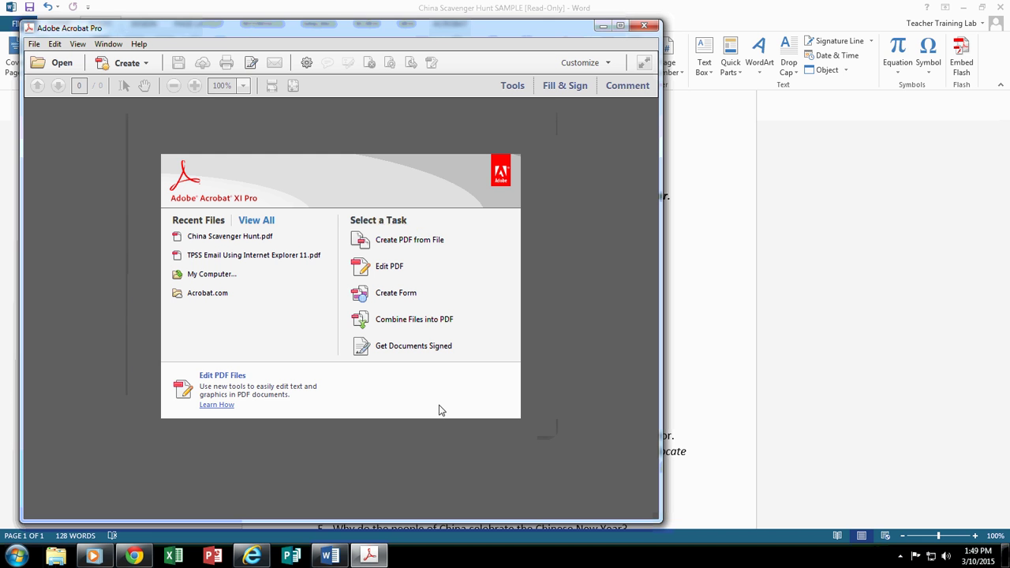
{"action": "left_click", "coordinate": [621, 27]}
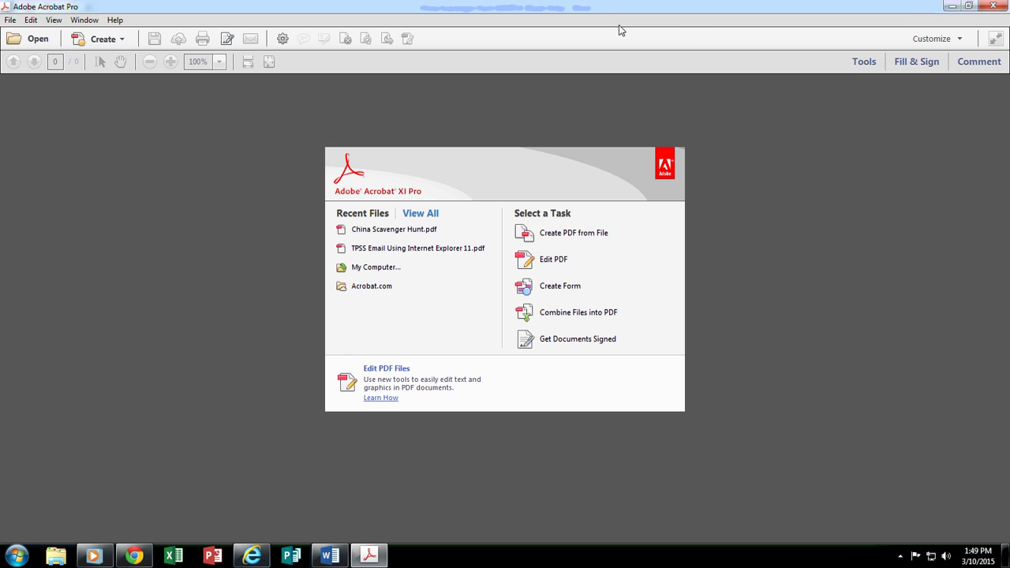
{"action": "left_click", "coordinate": [371, 554]}
{"action": "left_click", "coordinate": [377, 555]}
{"action": "left_click", "coordinate": [394, 228]}
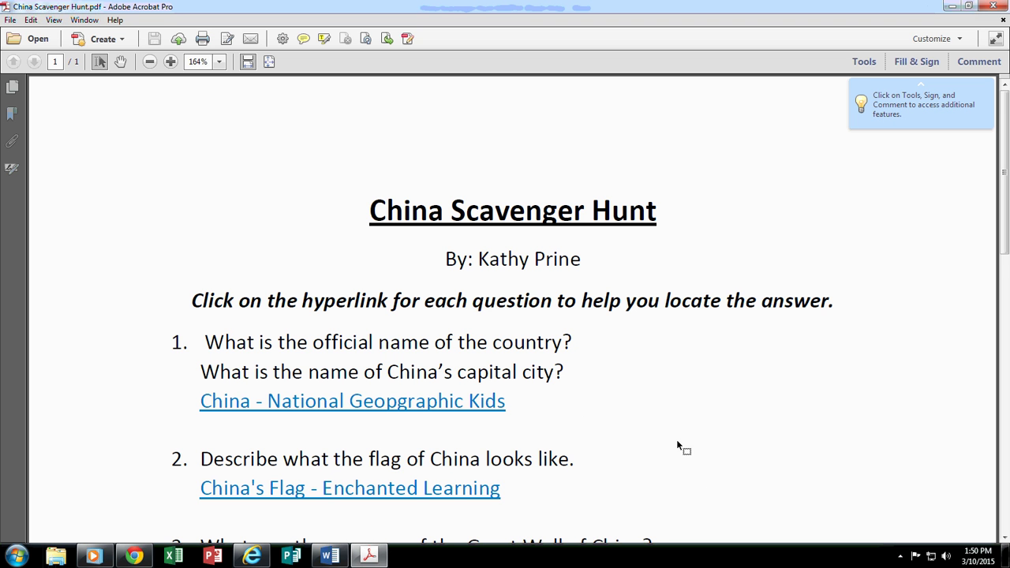
Test question 1's National Geographic Kids hyperlink in the PDF and minimize the web page it opens.
{"action": "scroll", "coordinate": [701, 436], "scroll_direction": "down", "scroll_amount": 1}
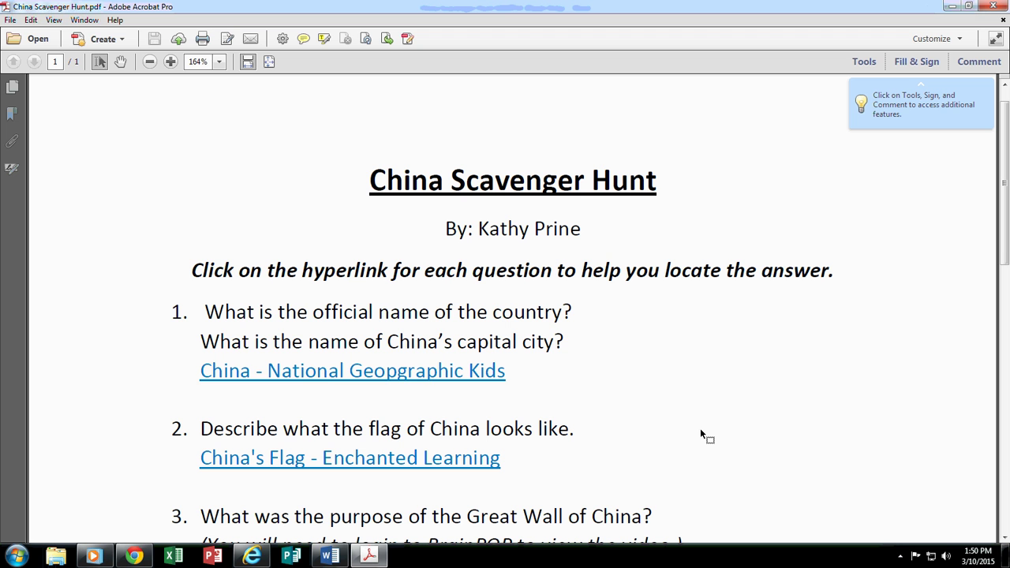
{"action": "left_click", "coordinate": [292, 377]}
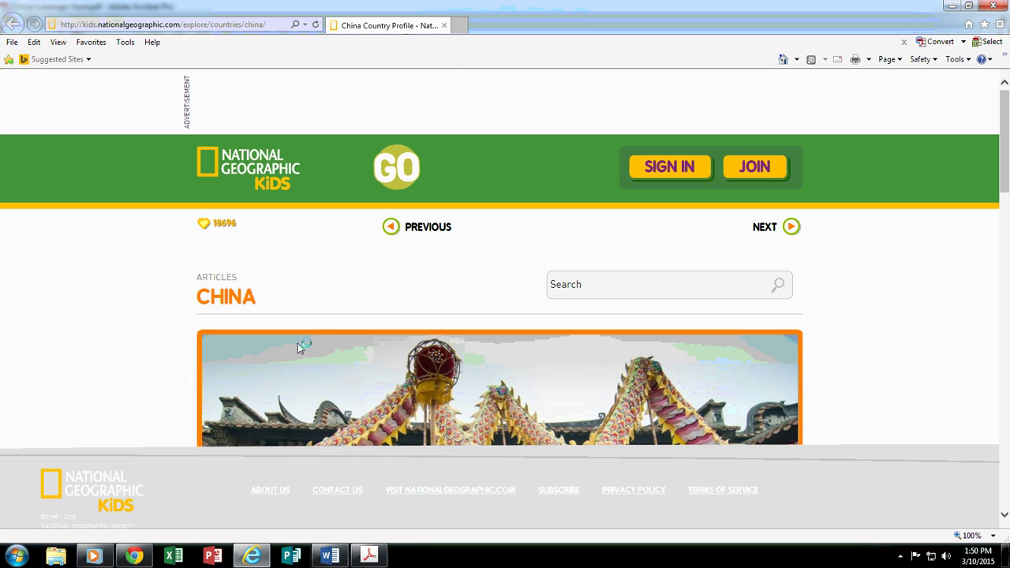
{"action": "left_click", "coordinate": [956, 7]}
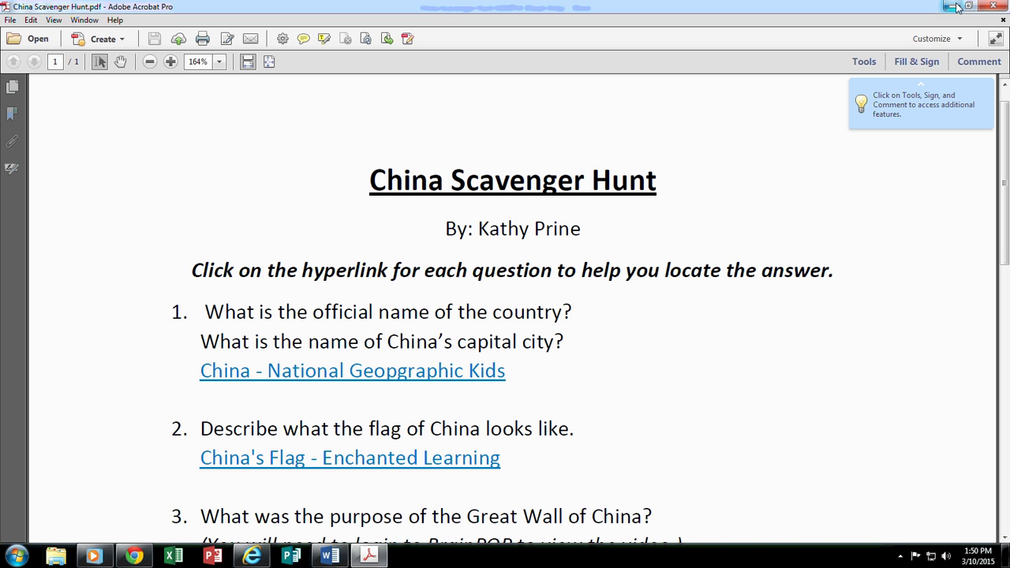